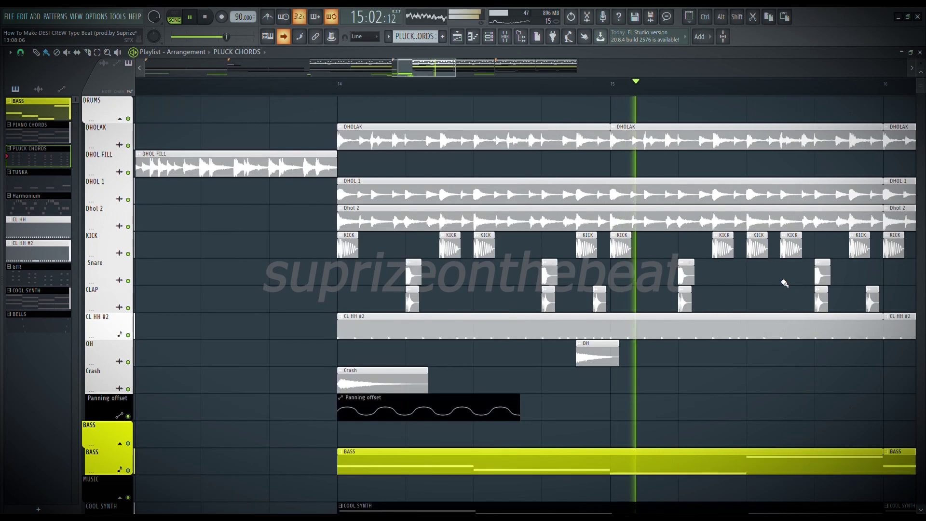
Look over the drum, bass, music and SFX tracks of the arrangement during playback.
scroll(784, 283, "down", 4)
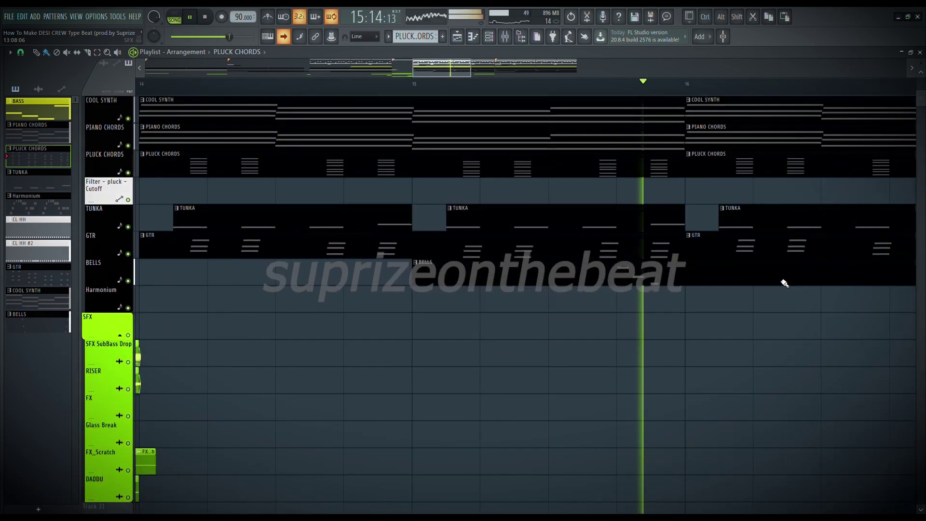
scroll(785, 283, "down", 3)
scroll(784, 283, "up", 7)
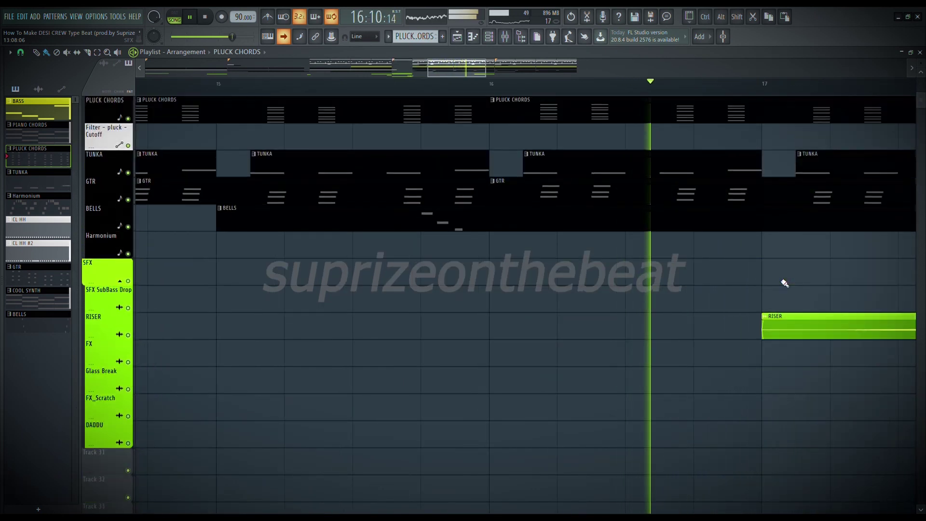
scroll(785, 283, "up", 9)
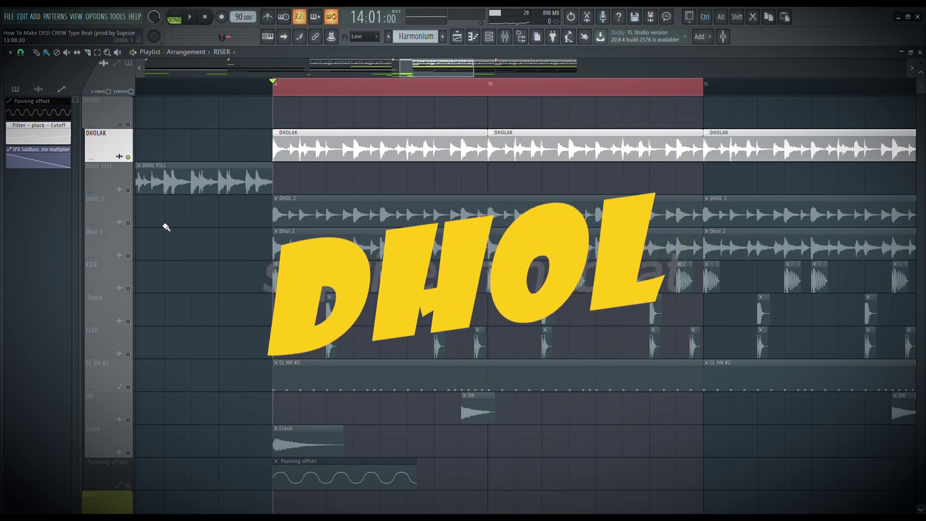
Audition the DHOL 1 and Dhol 2 tracks on their own, and combine both with DHOLAK.
left_click(200, 210)
key("space")
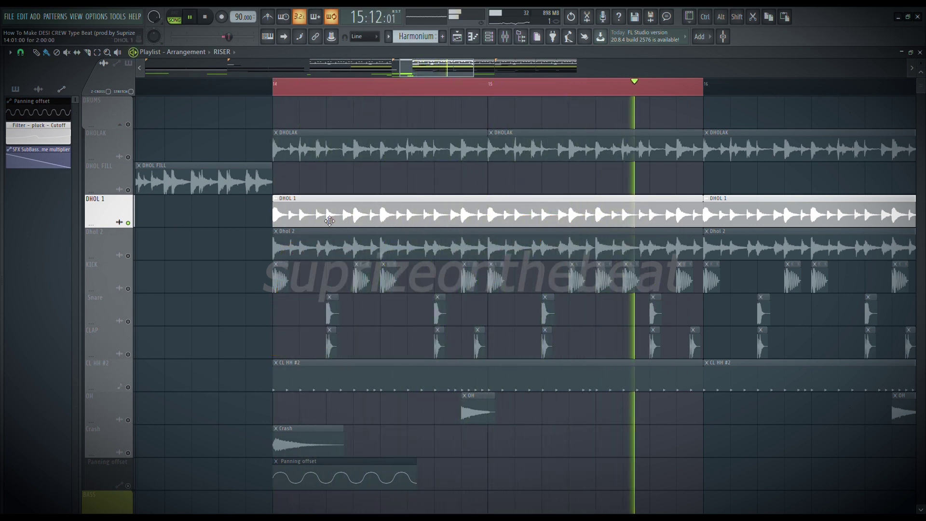
left_click(134, 258)
key("space")
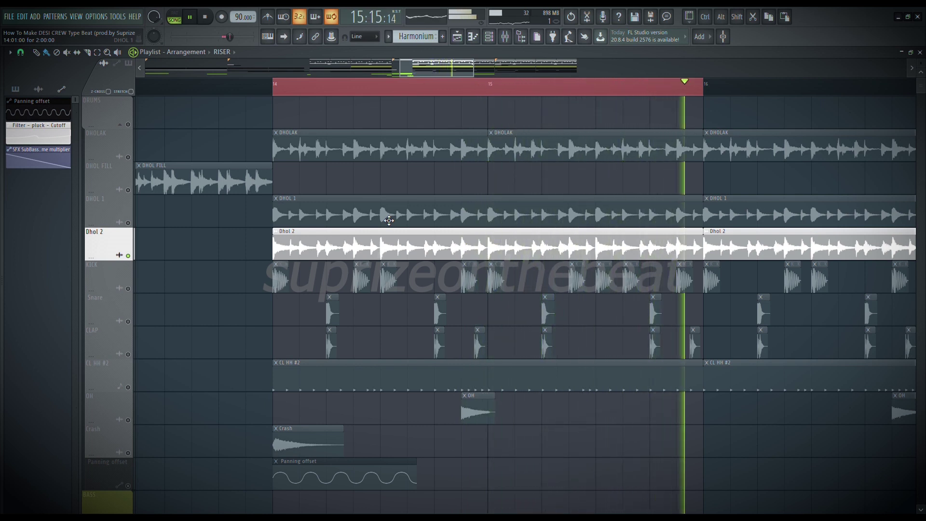
left_click(129, 223)
left_click(128, 157)
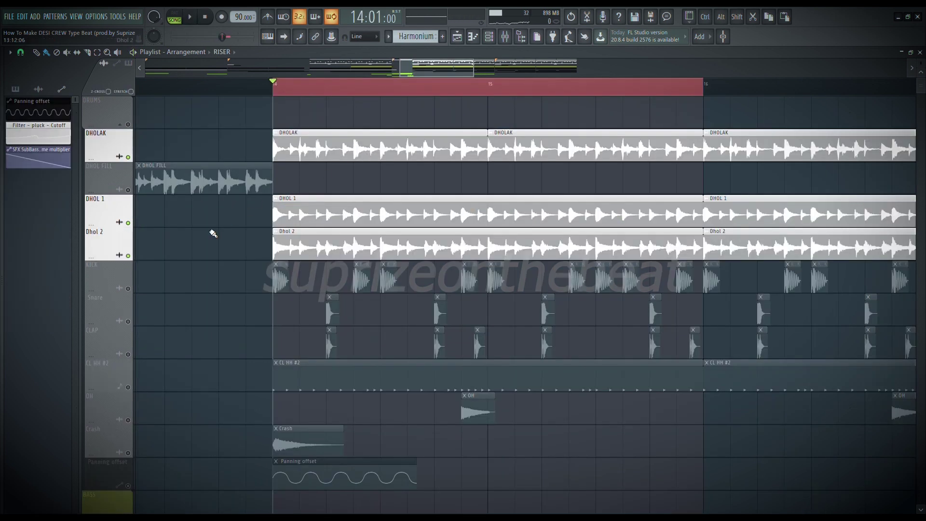
Solo the KICK track for playback, and audition the Snare and CLAP tracks in the same way.
right_click(128, 288)
key("space")
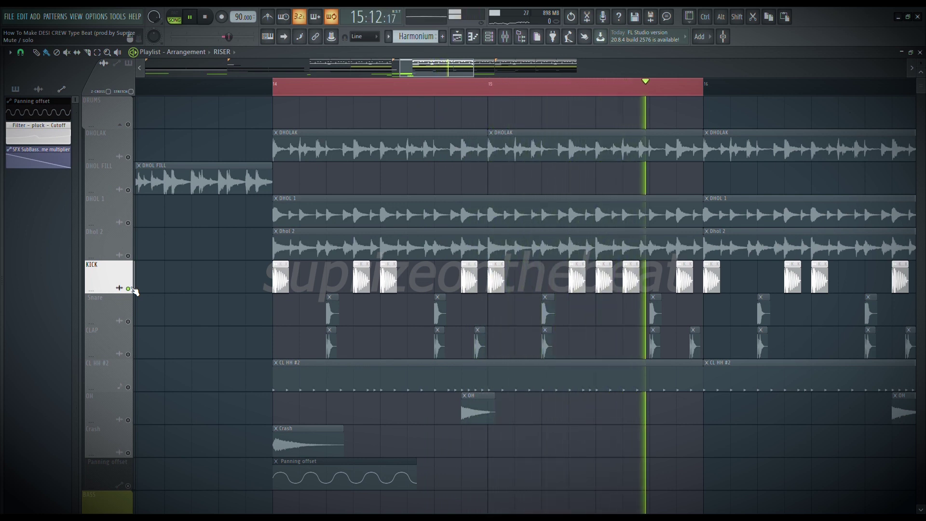
left_click(128, 322)
left_click(128, 289)
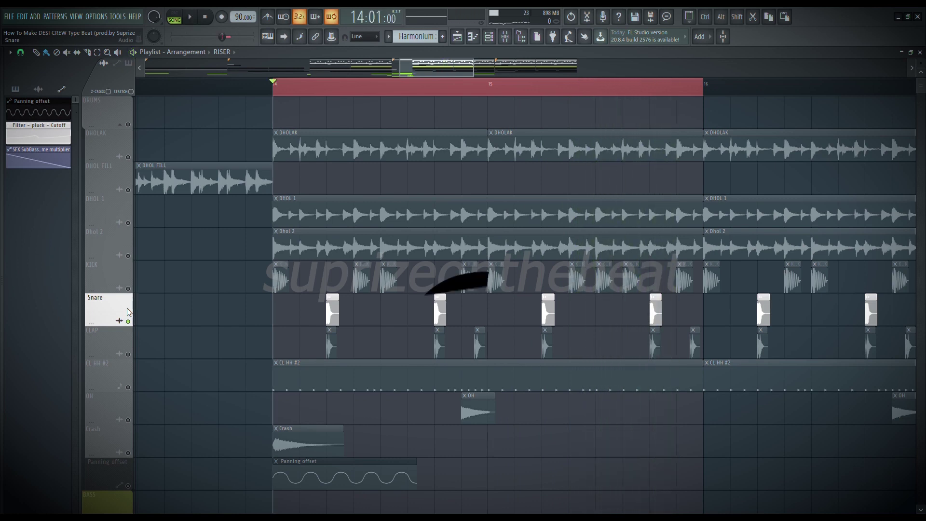
left_click(128, 355)
key("space")
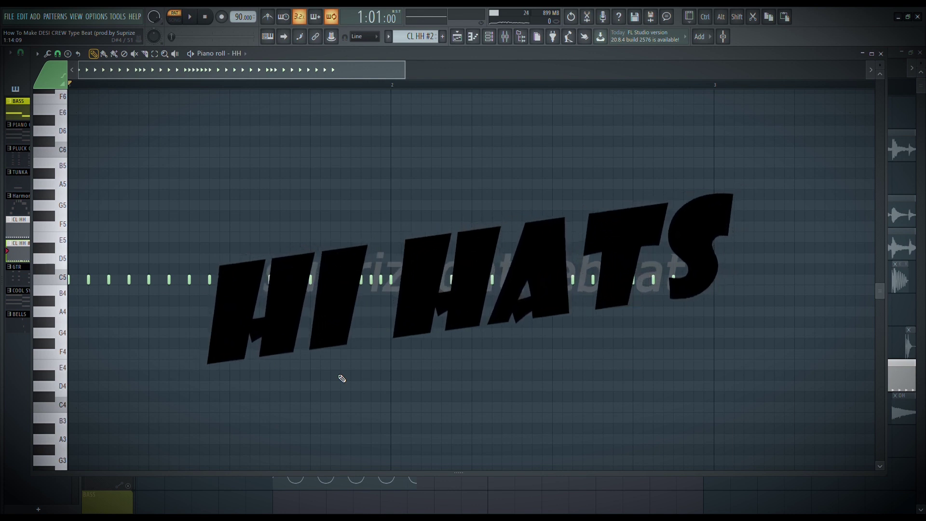
Play the CL HH #2 hi-hat pattern and audition the OH open hi-hat clip near the end of bar 14.
key("space")
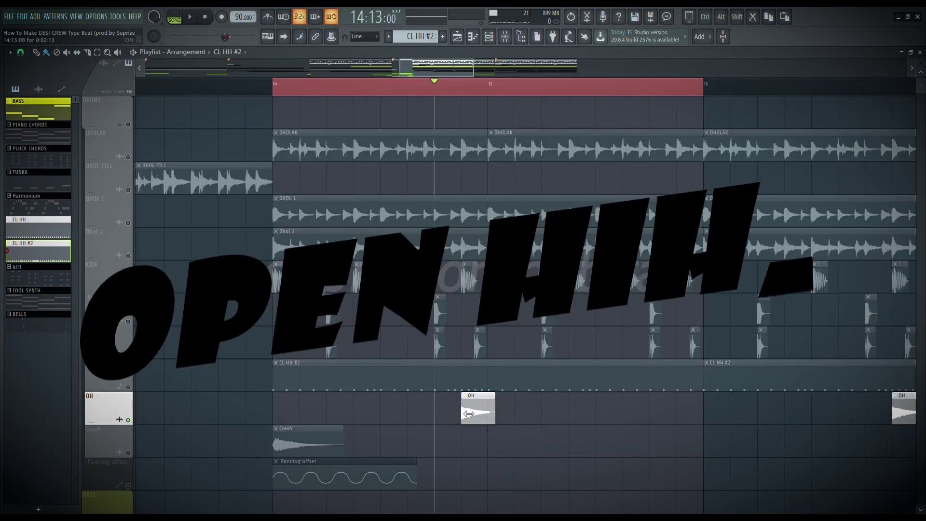
key("space")
key("space")
key("space")
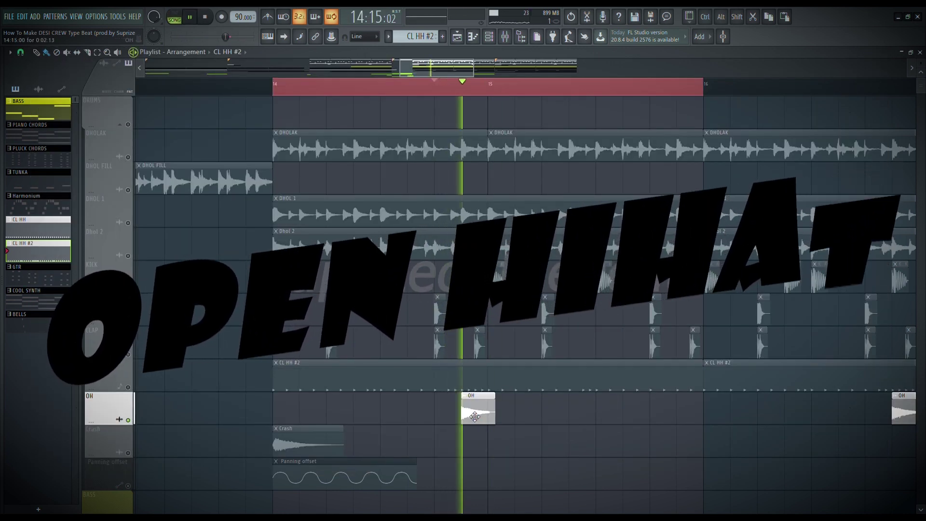
key("space")
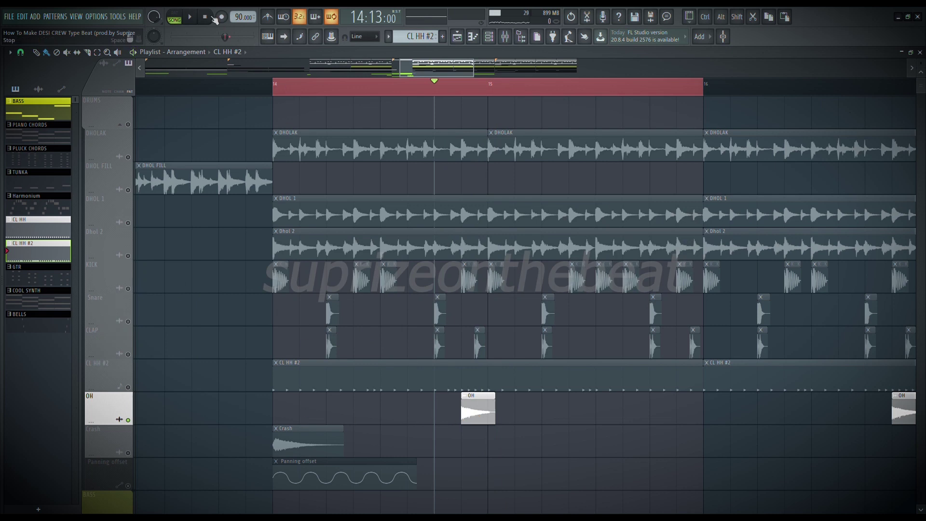
Solo and play the Crash track, and enable its Panning offset automation track.
right_click(129, 453)
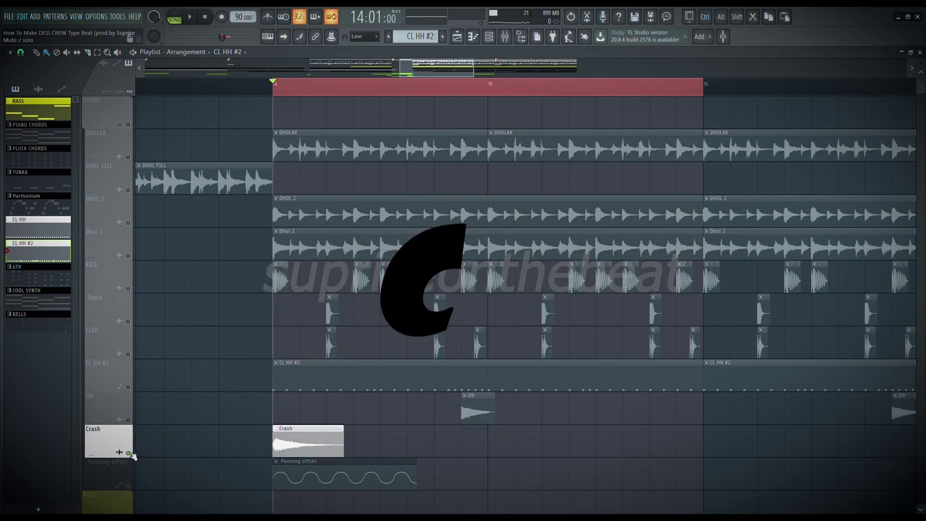
key("space")
left_click(131, 485)
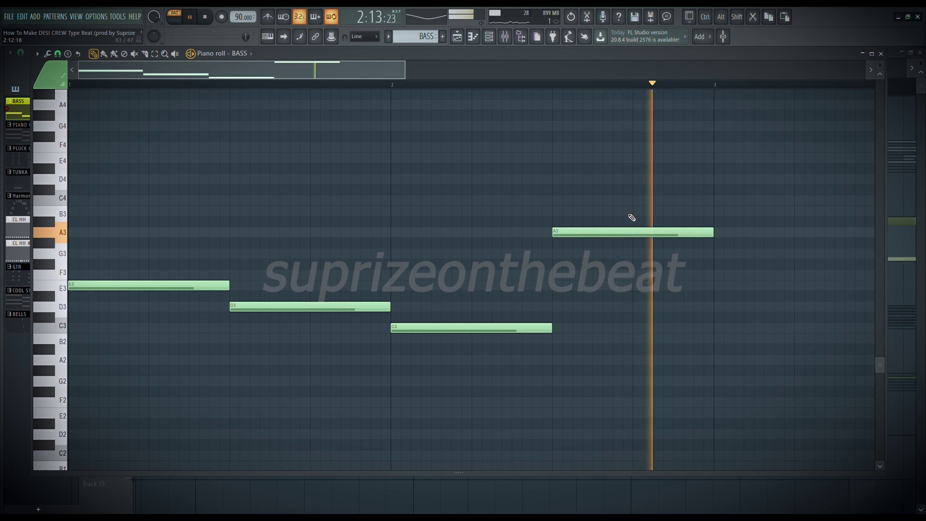
Stop the BASS pattern and play the COOL SYNTH and PIANO CHORDS patterns in the piano roll.
key("space")
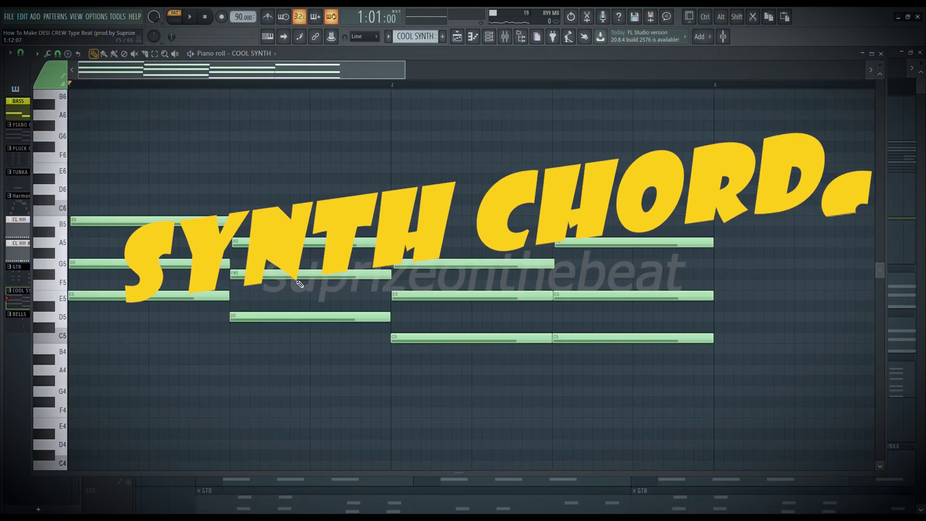
key("space")
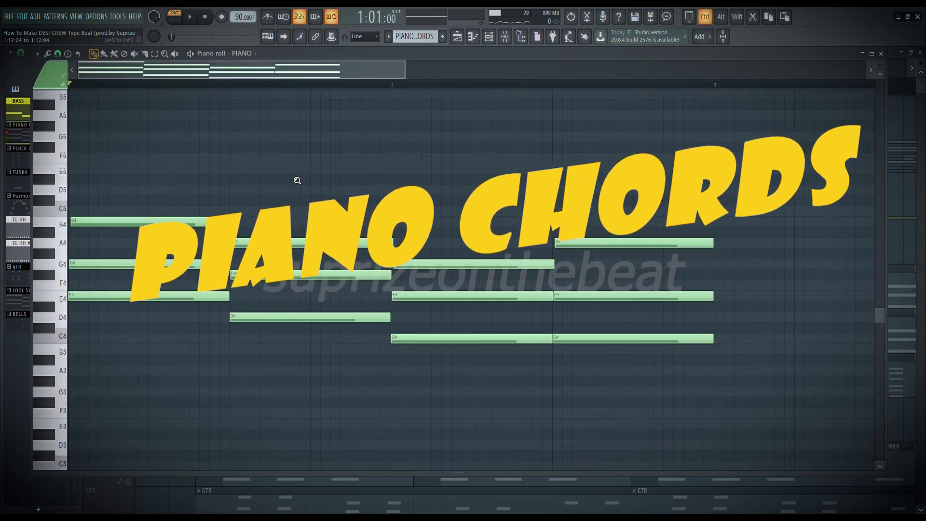
key("space")
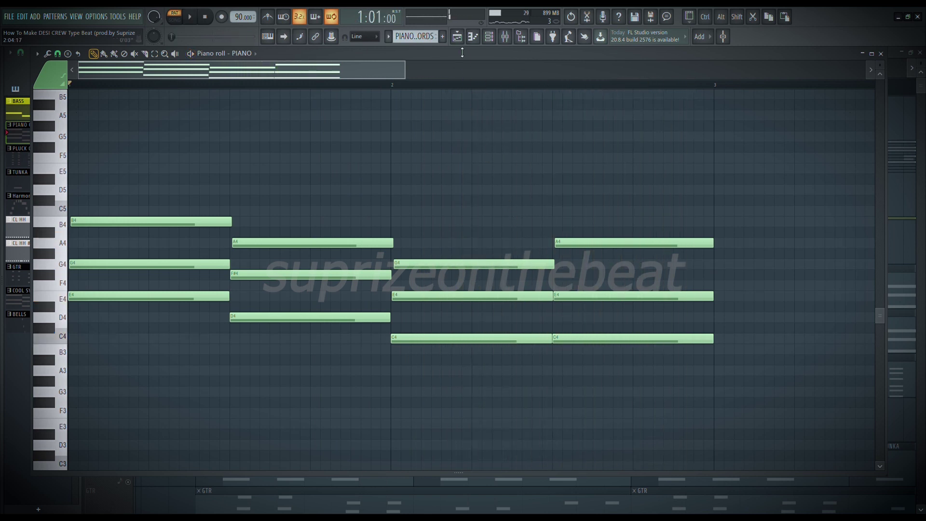
Open the PLUCK CHORDS and TUNKA clips from the playlist and play the TUNKA pattern in the piano roll.
left_click(457, 36)
double_click(296, 369)
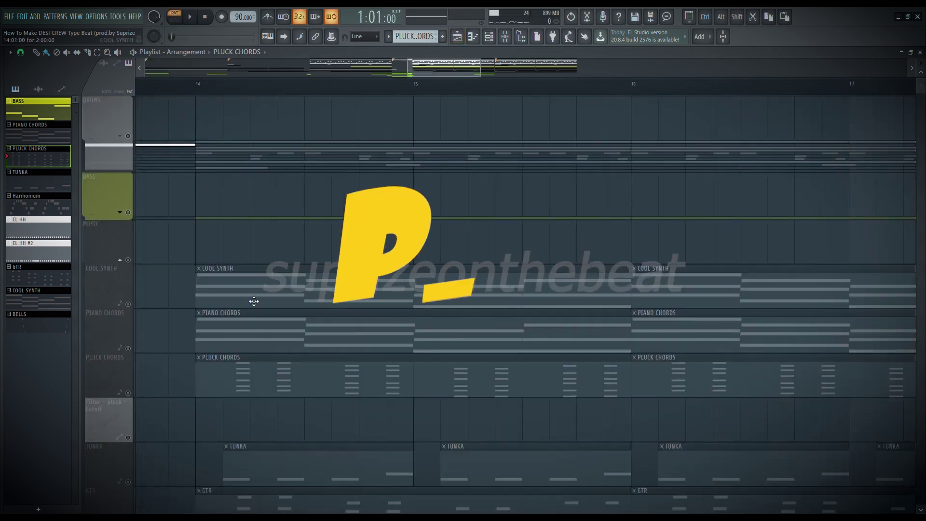
double_click(293, 341)
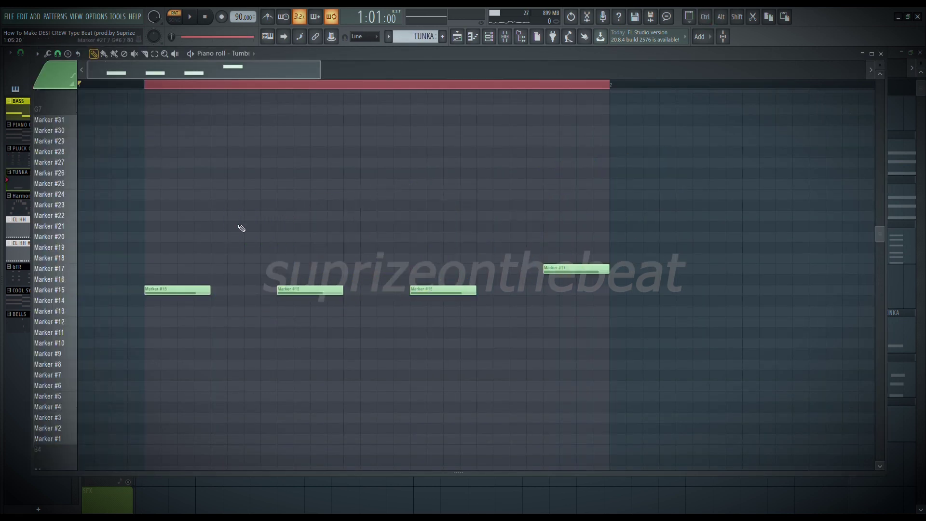
key("space")
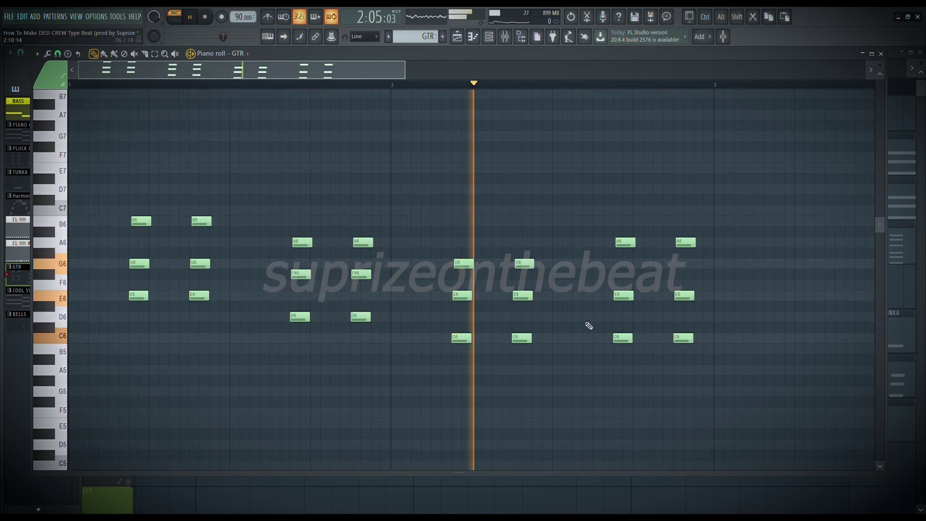
Stop the GTR pattern, open the BELLS clip from the playlist and play it, jumping ahead to bar 3.
key("space")
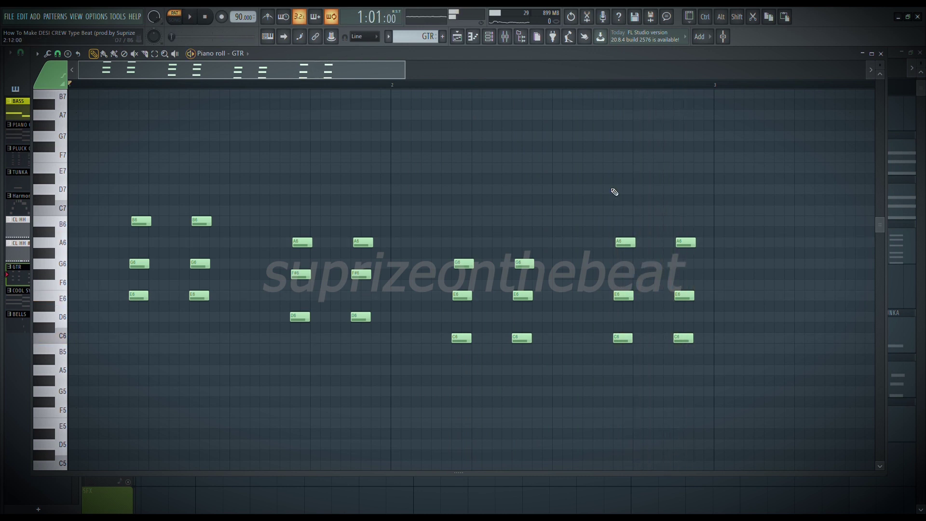
left_click(460, 39)
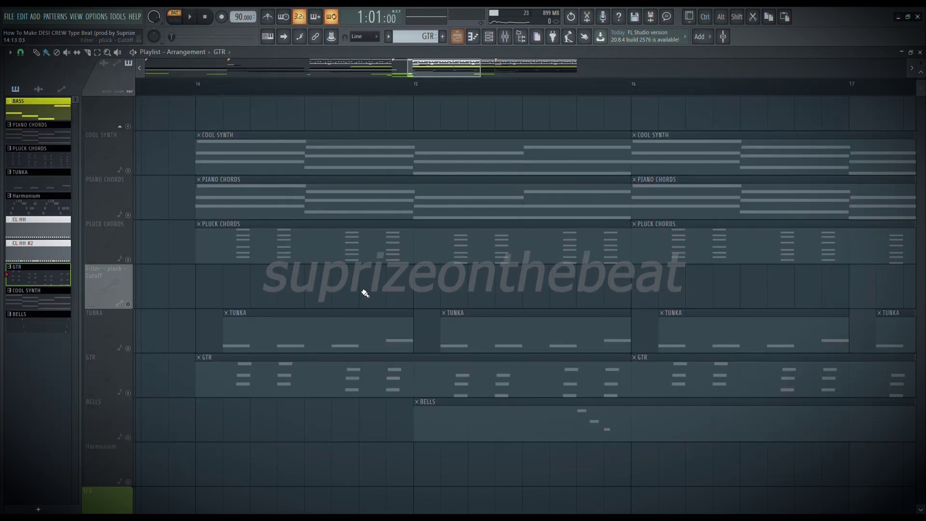
double_click(477, 422)
key("space")
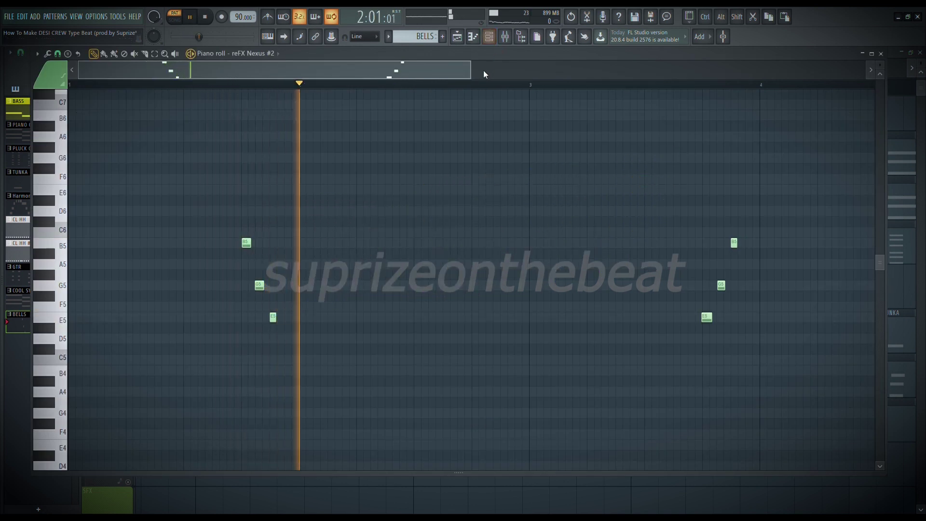
left_click(703, 86)
left_click(646, 87)
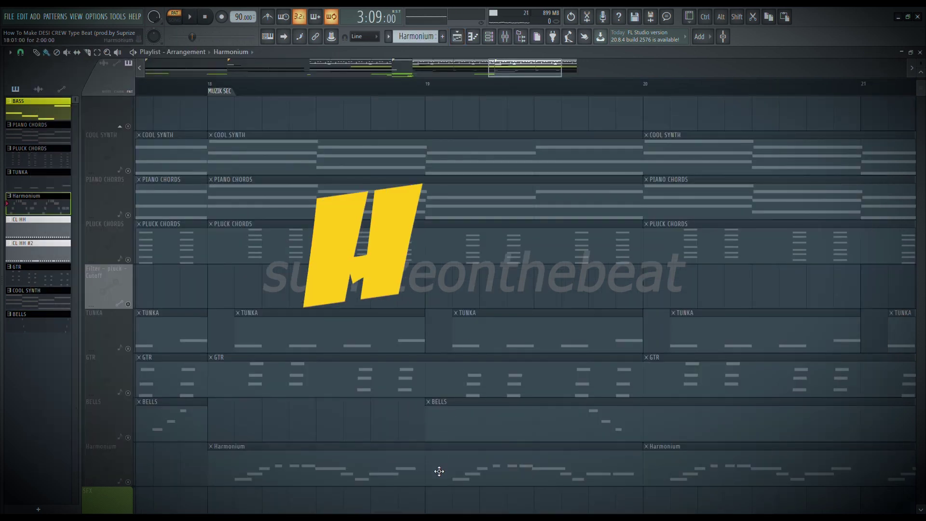
Open the Harmonium clip in the piano roll and play its melody from the start.
double_click(438, 467)
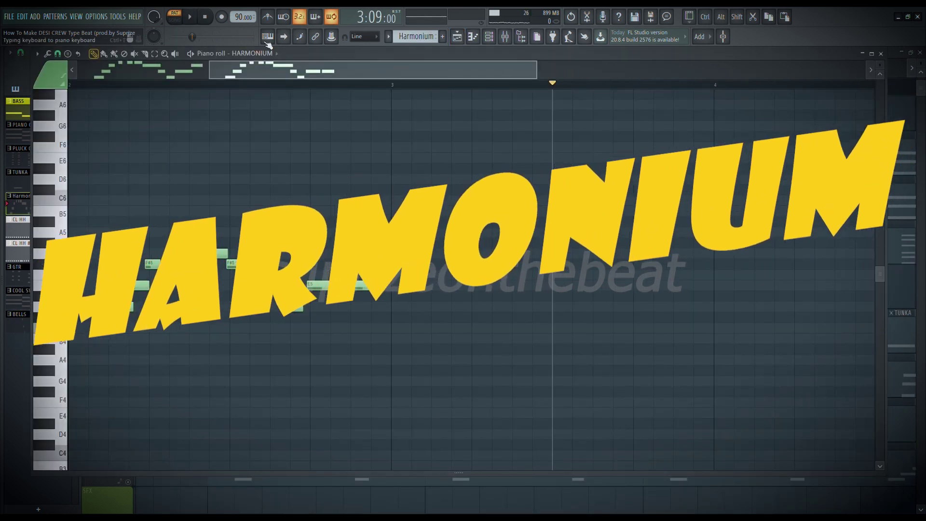
left_click(204, 16)
left_click_drag(257, 83, 129, 75)
key("space")
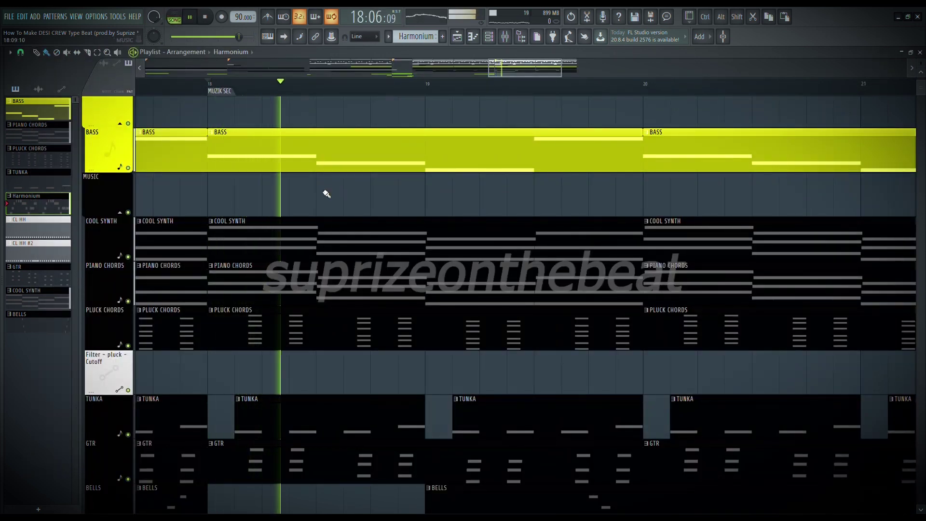
Look over the music tracks of the MUZIK SEC section while the song plays.
scroll(587, 225, "down", 4)
scroll(506, 218, "up", 2)
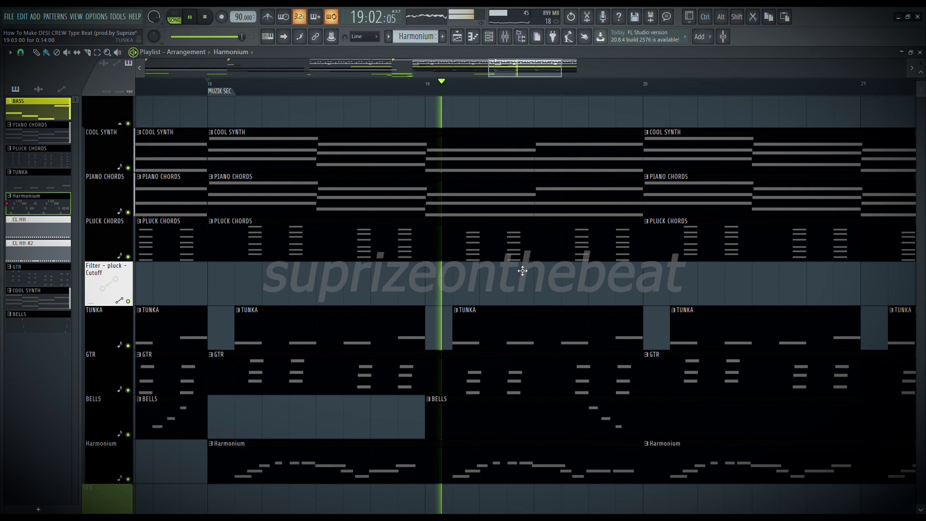
mouse_move(536, 75)
left_mouse_down()
mouse_move(546, 77)
mouse_move(546, 68)
left_mouse_up()
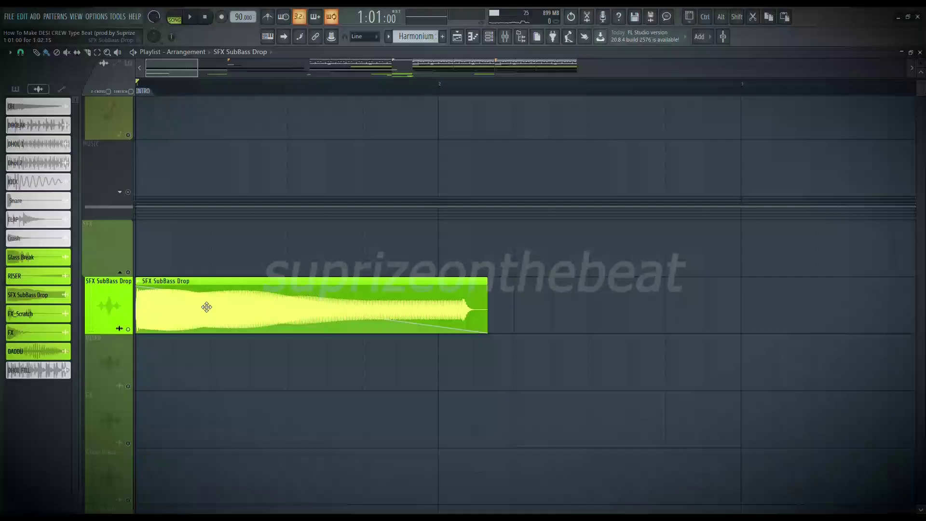
Audition the SFX SubBass Drop, FX, Glass Break and FX_Scratch clips, each on its own.
key("space")
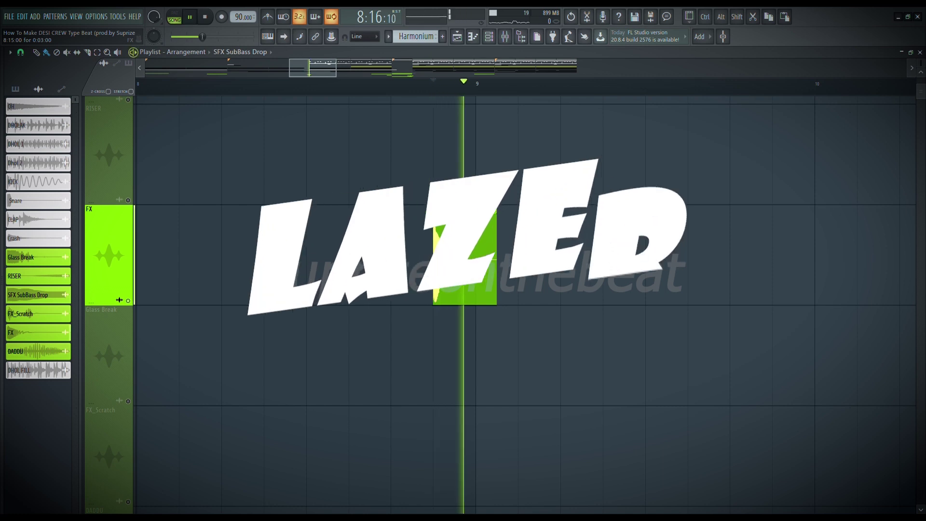
key("space")
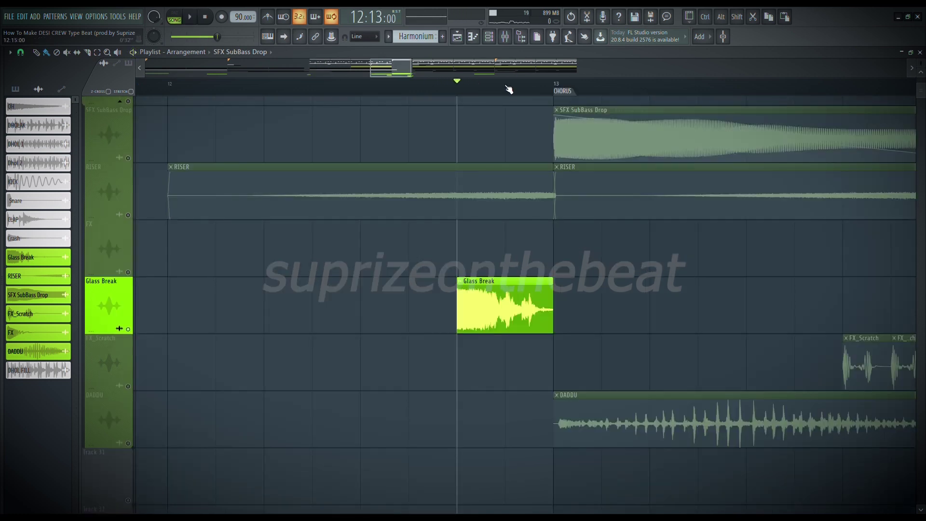
scroll(507, 88, "up", 2)
key("space")
key("space")
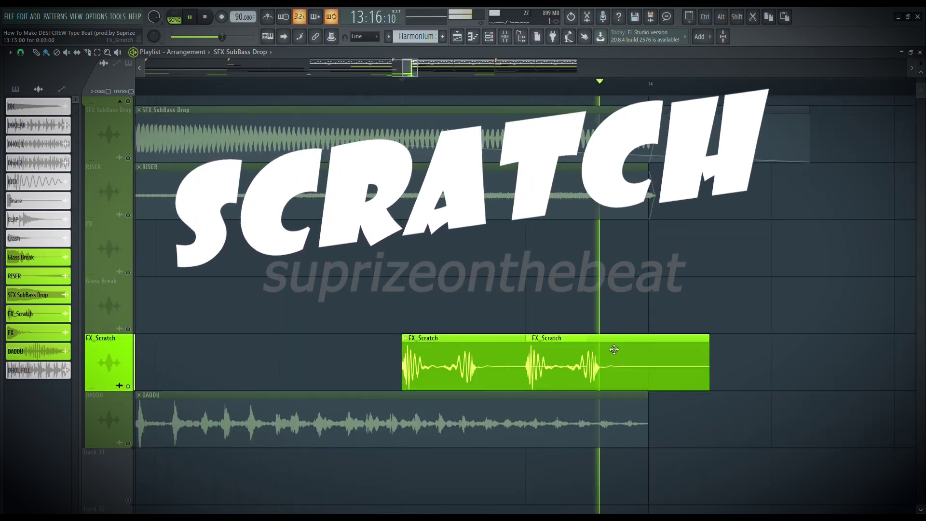
key("space")
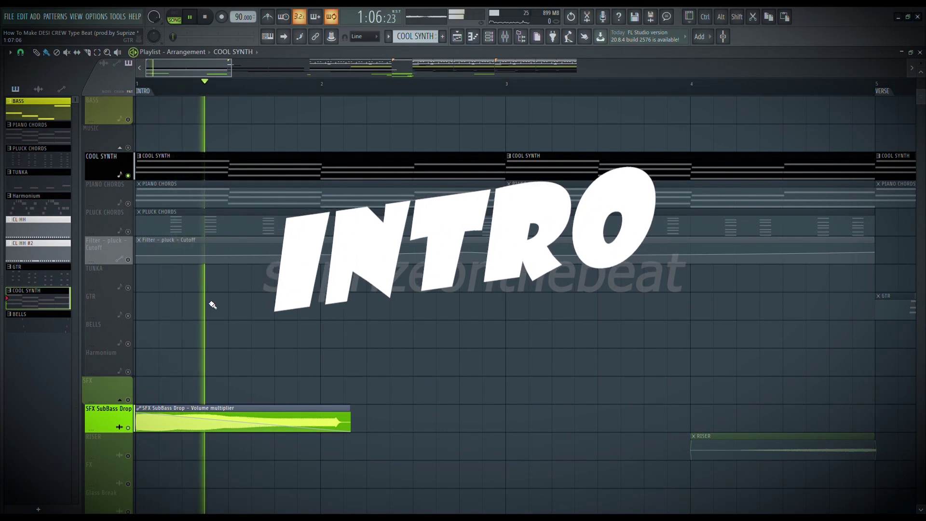
Unmute the PIANO CHORDS, PLUCK CHORDS, Filter - pluck - Cutoff, FX and RISER tracks during the intro playback.
left_click(128, 203)
left_click(128, 231)
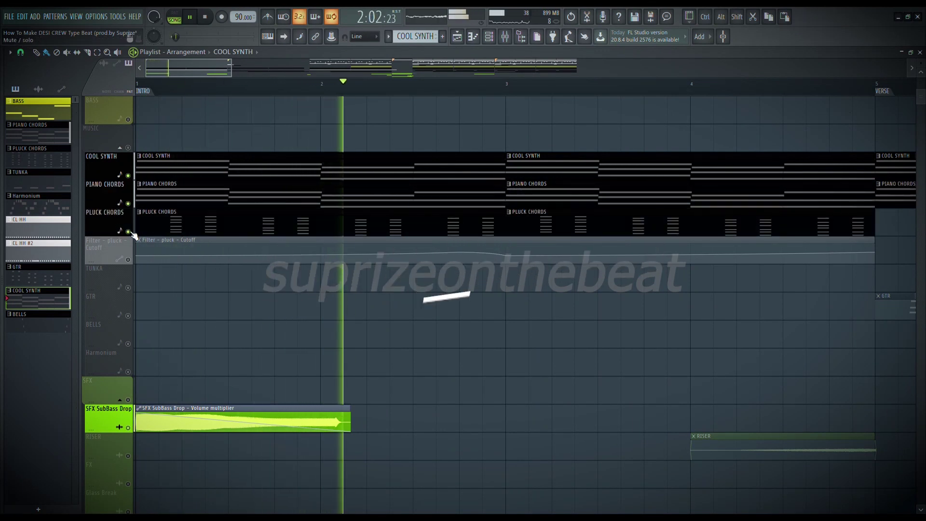
left_click(128, 260)
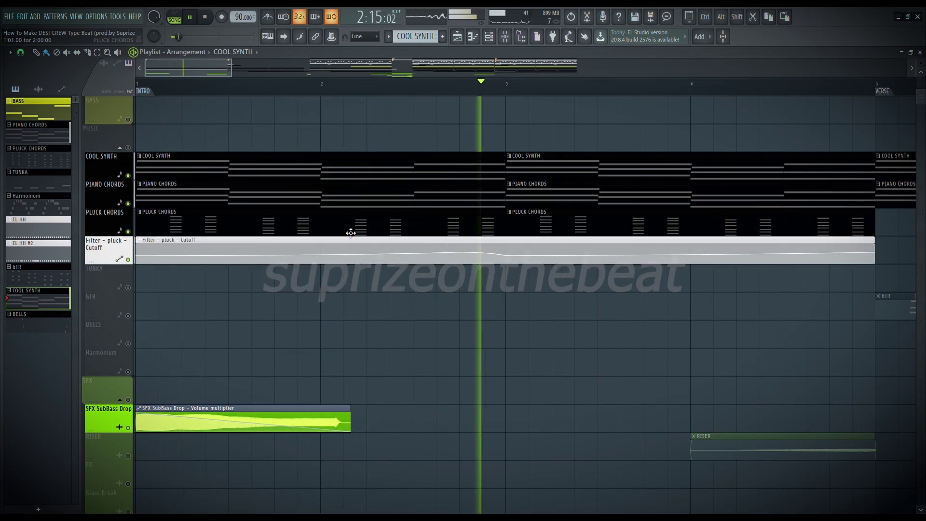
left_click(128, 484)
left_click(128, 455)
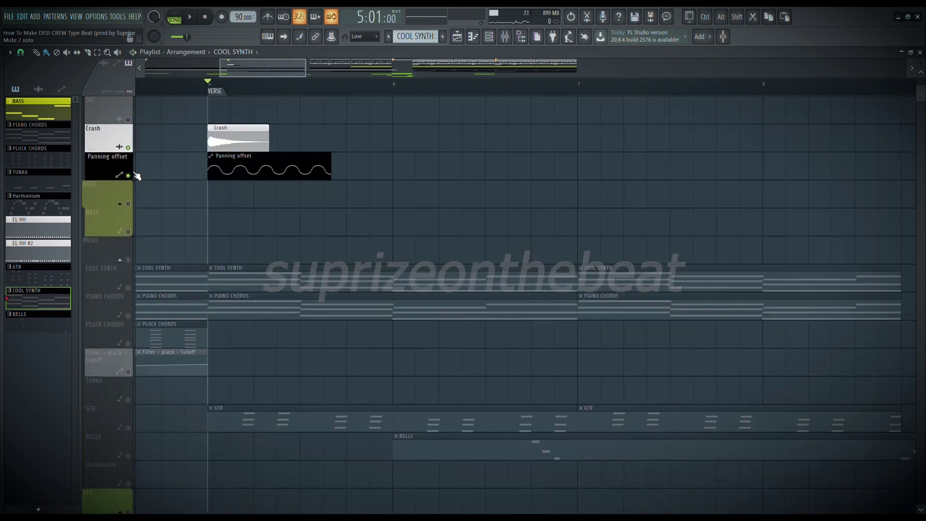
Unmute the COOL SYNTH, PIANO CHORDS, GTR, Filter - pluck - Cutoff and BELLS tracks during the verse playback.
left_click(128, 287)
left_click(127, 315)
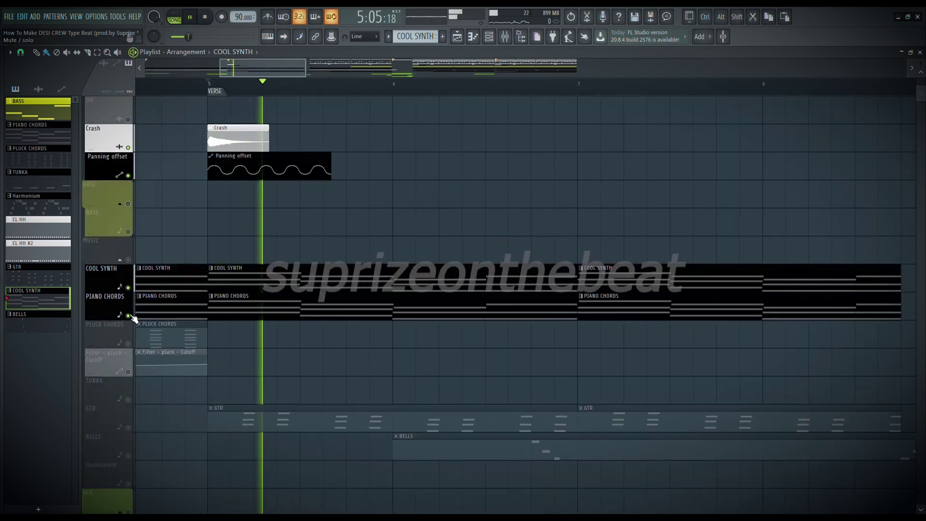
left_click(128, 428)
scroll(125, 425, "down", 2)
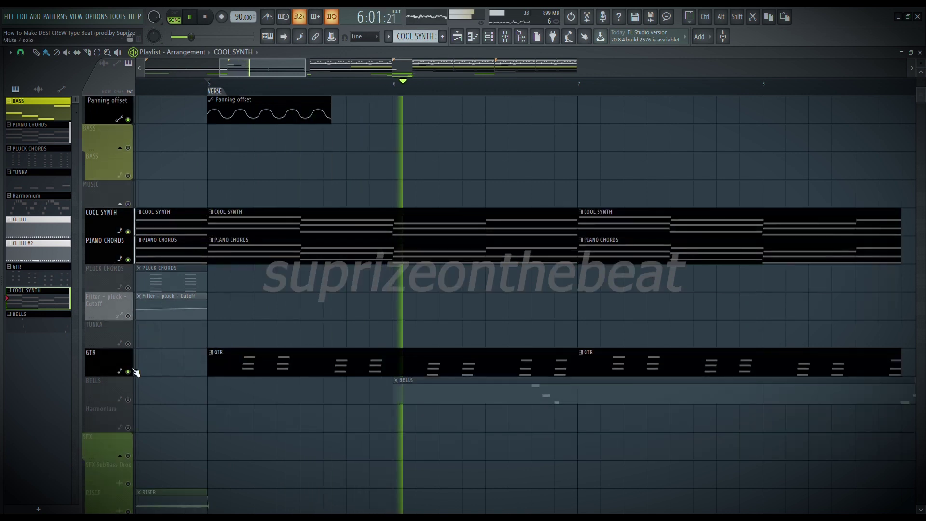
left_click(127, 315)
left_click(128, 400)
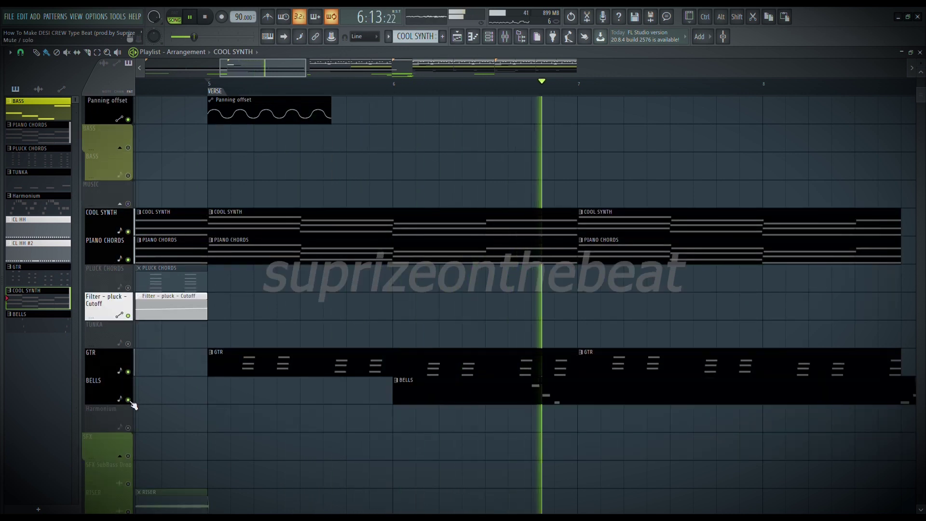
left_click_drag(293, 70, 339, 70)
scroll(476, 88, "up", 1)
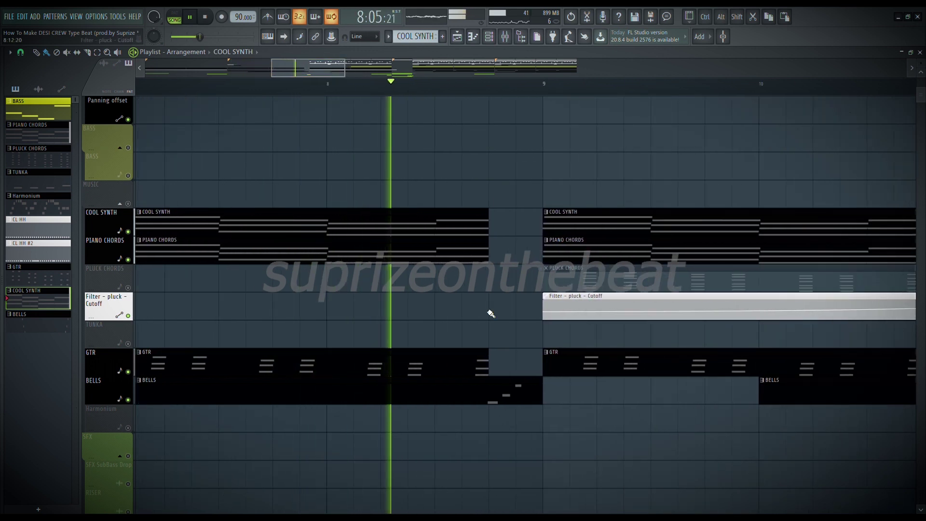
Play the pre-chorus from bar 9 with DHOLAK and unmute the KICK, Snare, CLAP, CL HH #2 and OH tracks.
scroll(512, 392, "down", 4)
key("space")
key("space")
key("space")
key("space")
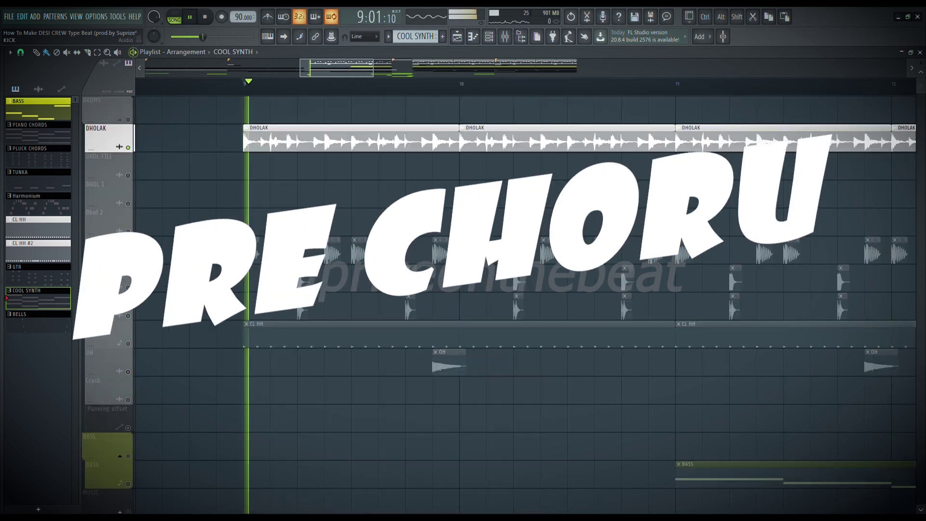
key("space")
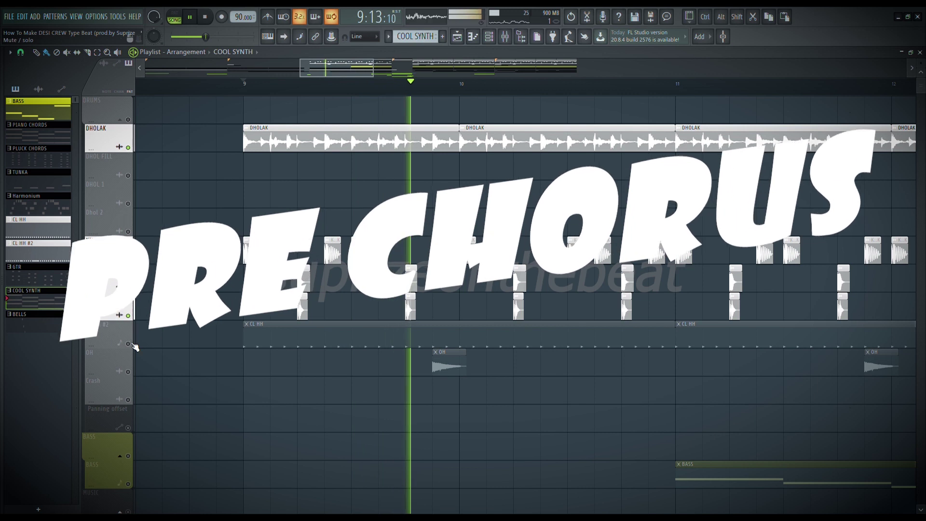
Unmute the whole MUSIC group and look over its clips while the pre-chorus plays from bar 9.
scroll(132, 366, "down", 5)
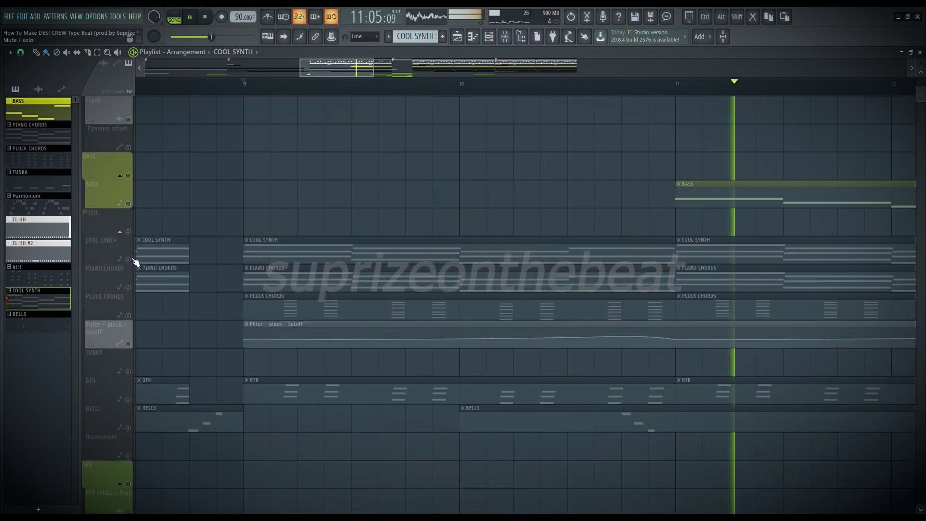
left_click(132, 238)
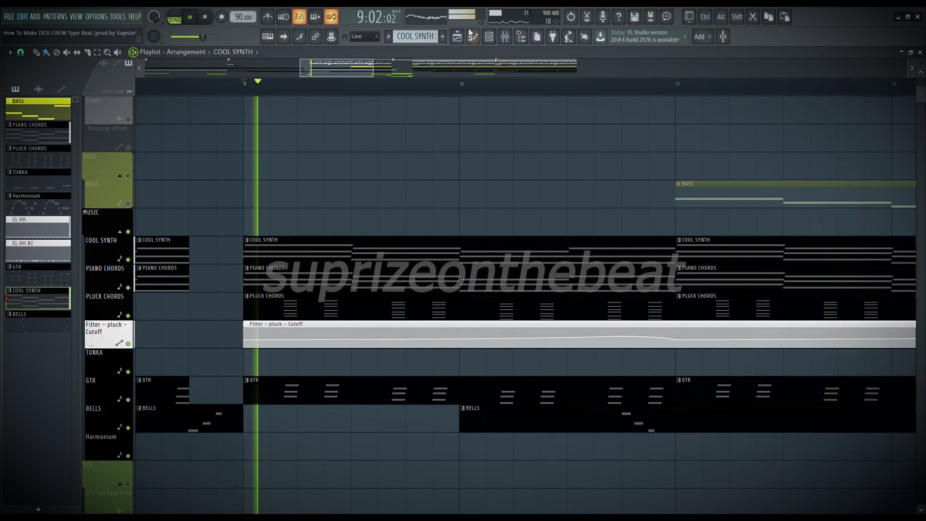
scroll(484, 169, "down", 3)
scroll(513, 248, "up", 2)
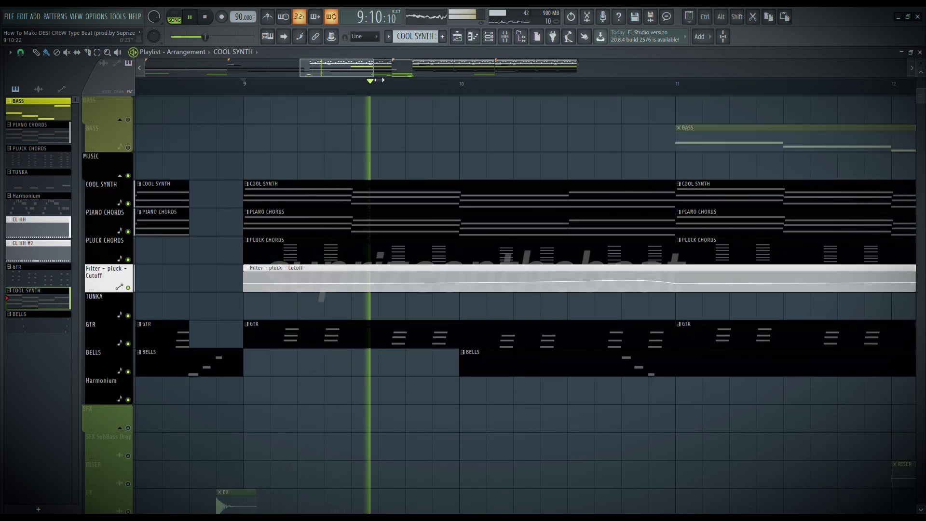
scroll(379, 80, "right", 2)
scroll(471, 265, "up", 2)
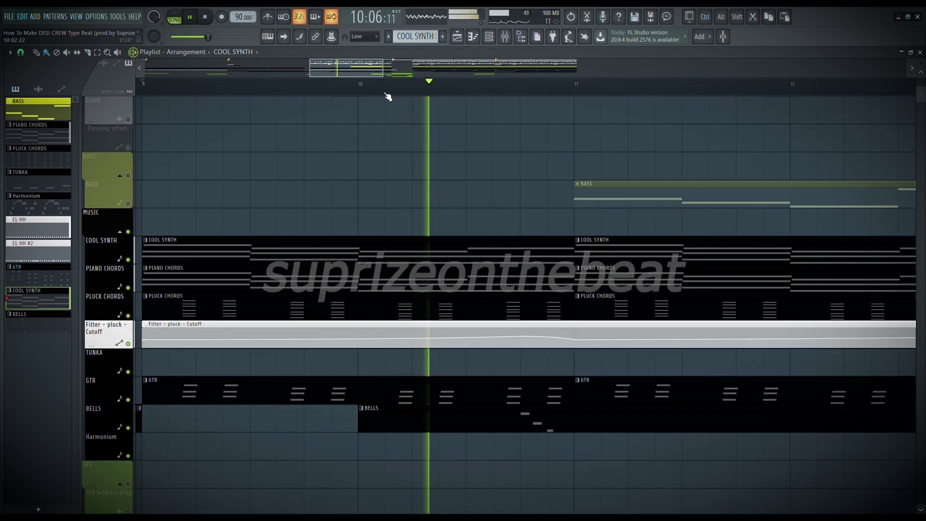
scroll(414, 206, "right", 2)
scroll(464, 418, "up", 4)
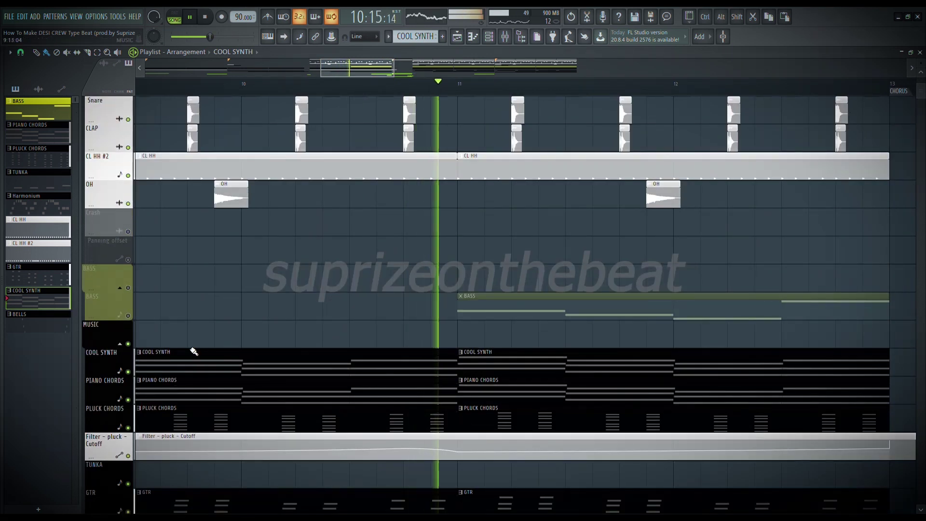
Unmute the BASS track and follow the pre-chorus clips up to the CHORUS marker during playback.
left_click(128, 316)
left_click_drag(385, 75, 401, 75)
scroll(545, 236, "up", 6)
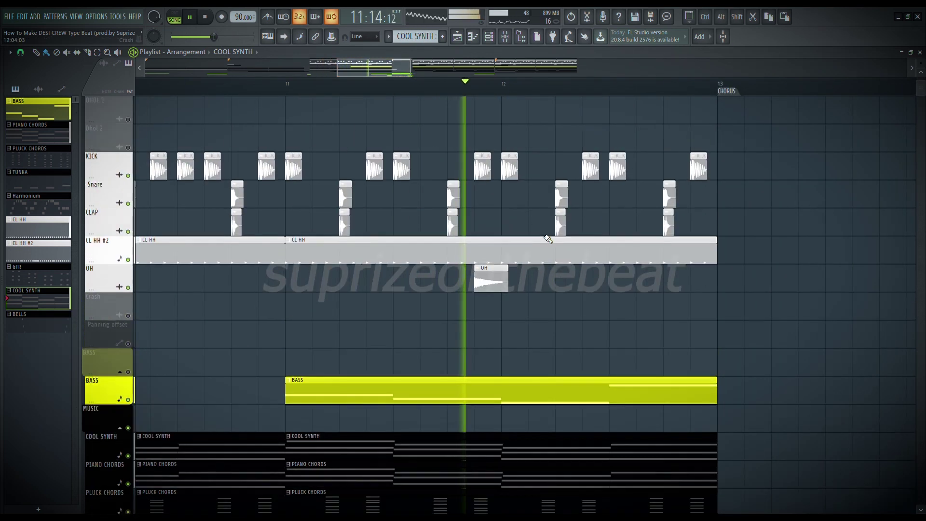
scroll(548, 238, "down", 14)
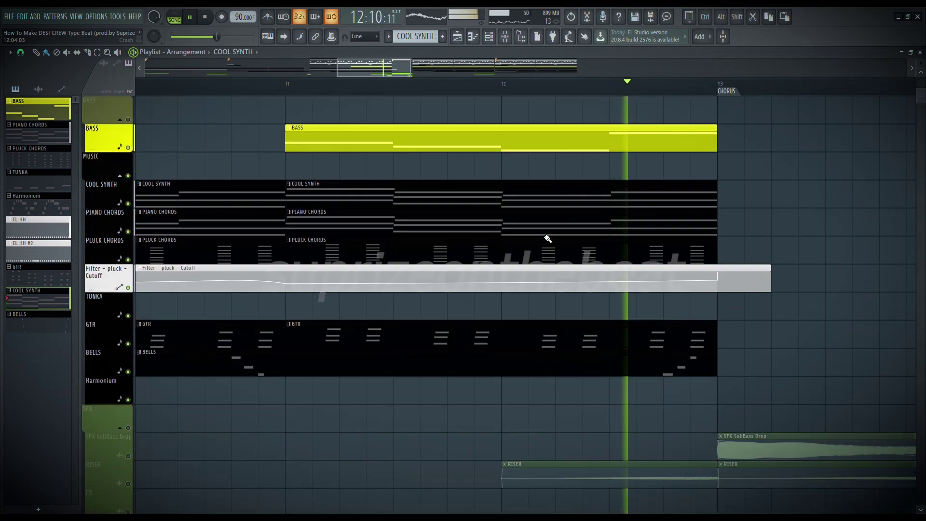
Unmute the RISER and Glass Break tracks and play the build-up into the chorus.
key("space")
left_click(128, 372)
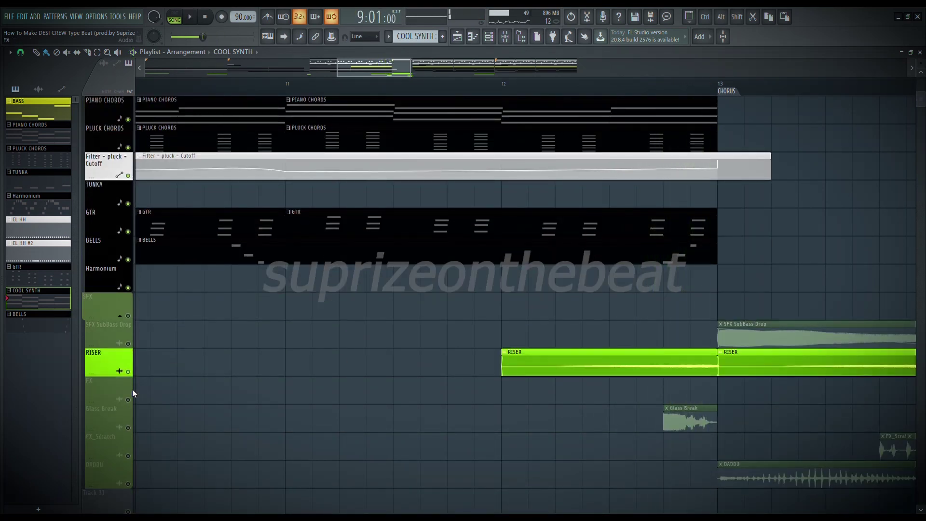
scroll(576, 303, "down", 6)
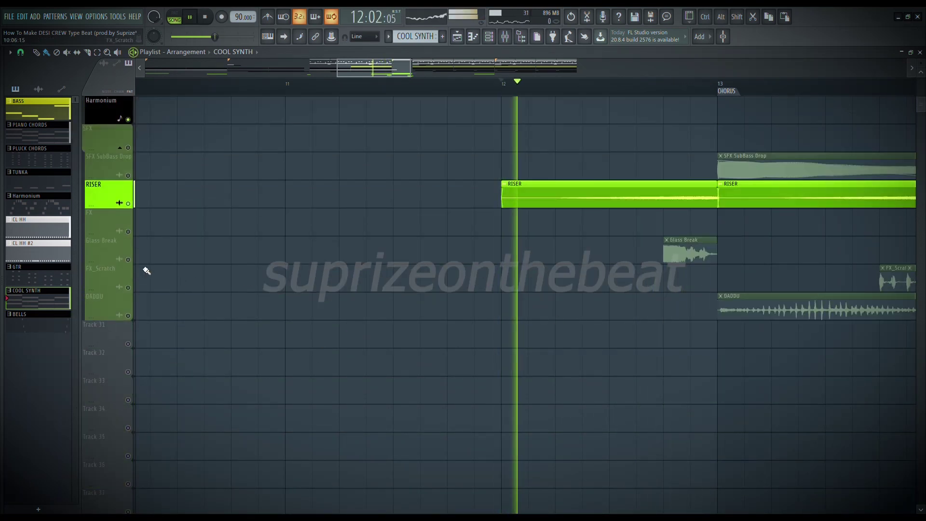
key("space")
scroll(675, 245, "up", 4)
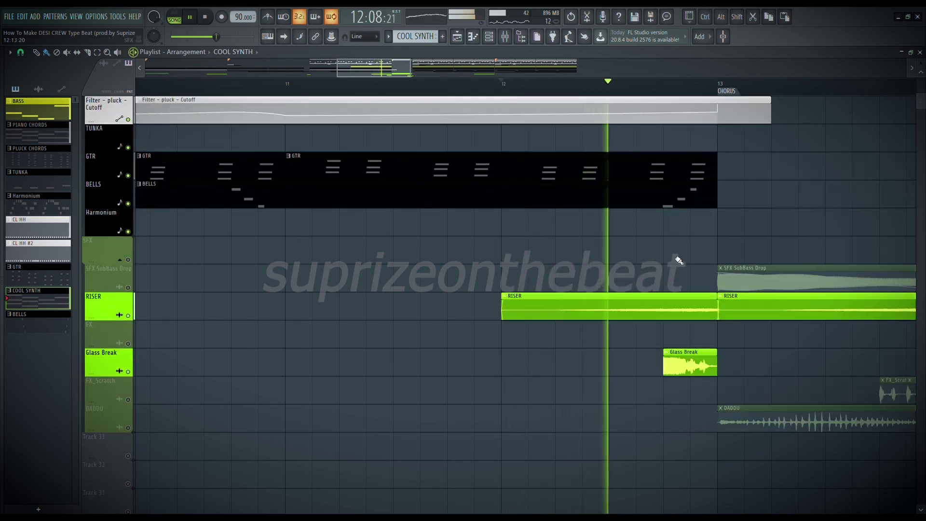
key("space")
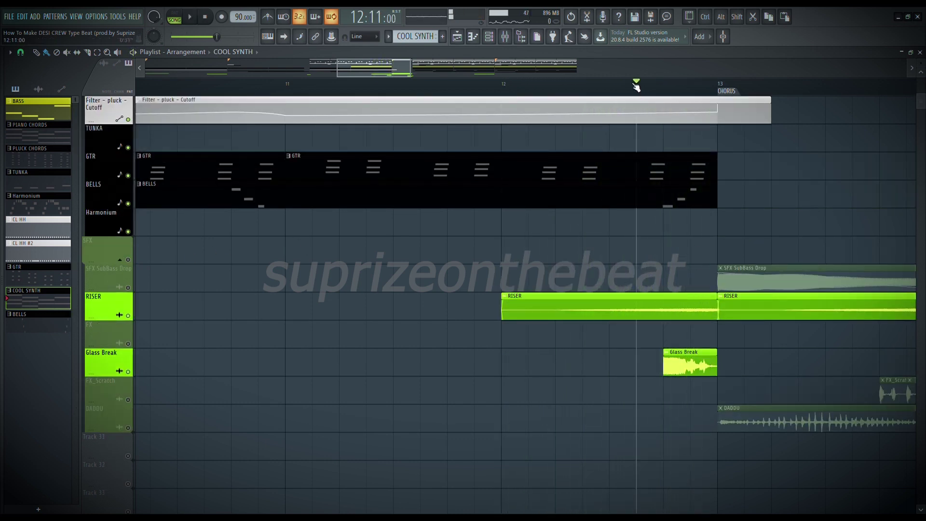
key("space")
Play the DHOL FILL at the chorus start on its own, followed by the chorus from bar 14 with all tracks unmuted.
left_click(204, 18)
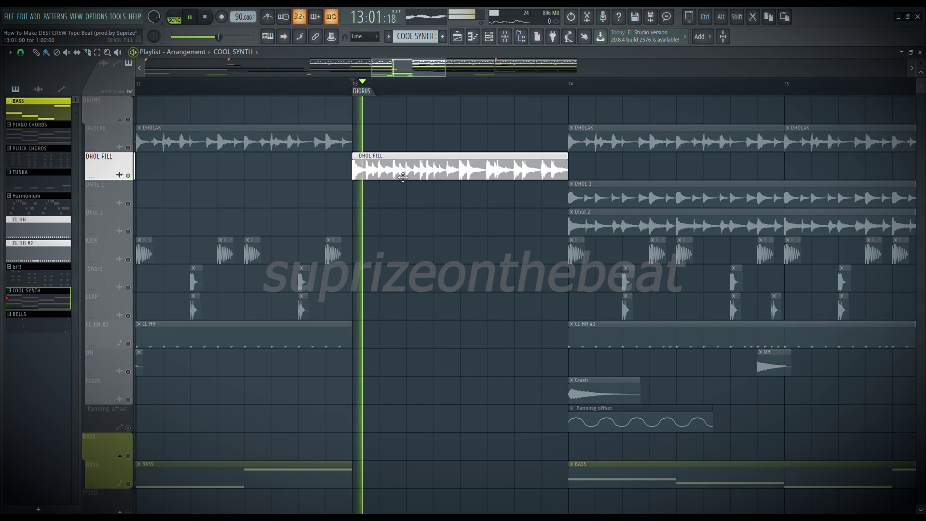
key("space")
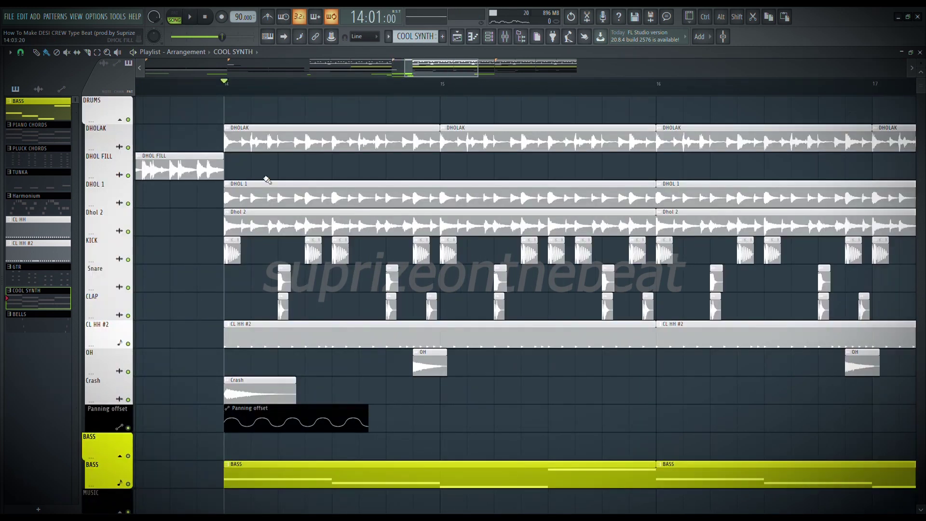
key("space")
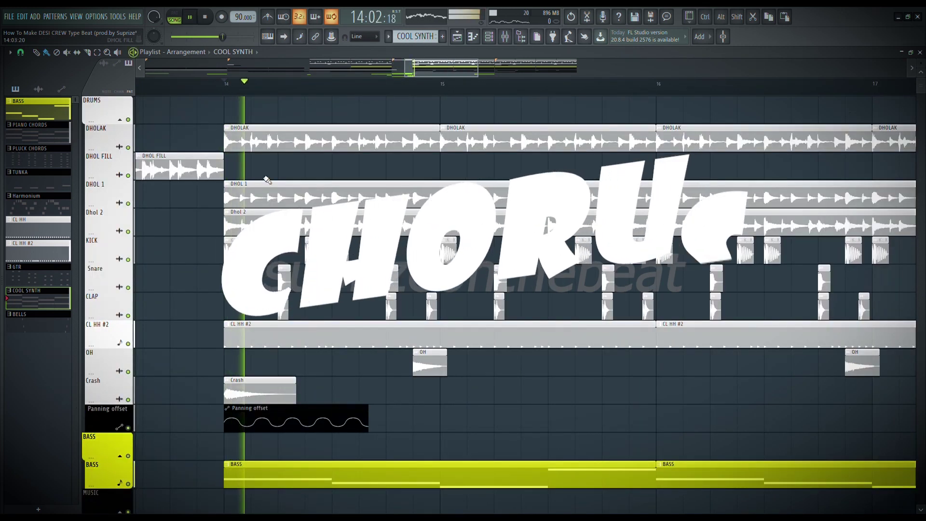
Look over the chorus's music and SFX tracks towards the end of the arrangement while it plays.
scroll(260, 176, "down", 10)
scroll(574, 170, "up", 4)
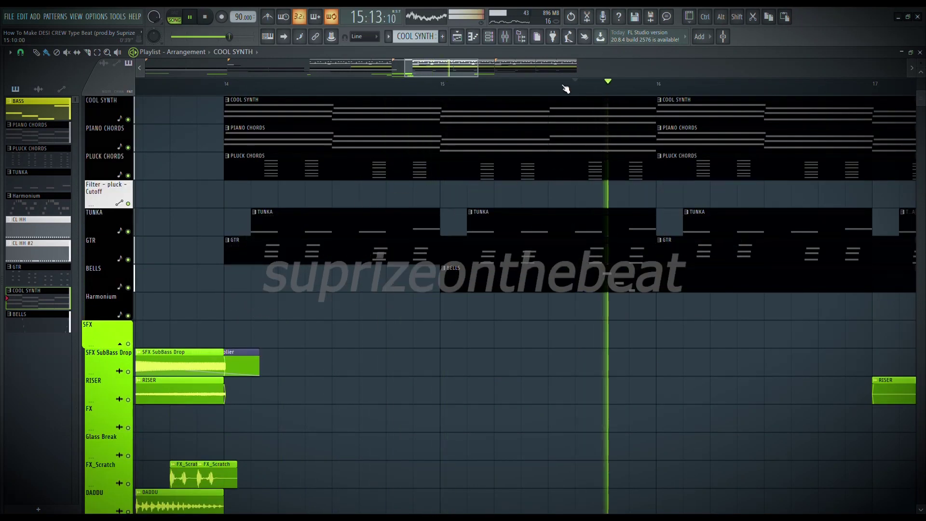
left_click_drag(469, 71, 578, 71)
scroll(562, 202, "down", 4)
scroll(573, 151, "up", 4)
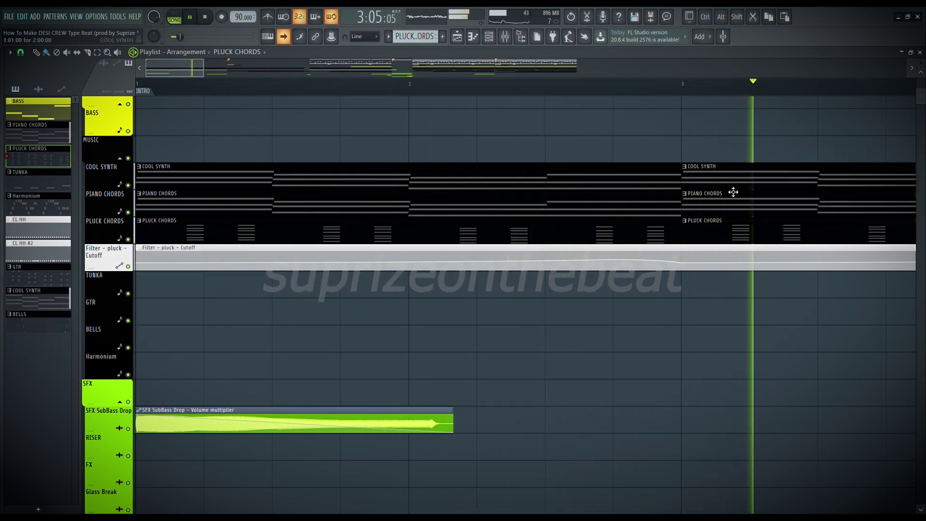
Follow the full arrangement through the intro and verse, examining the music, crash and riser clips during playback.
scroll(791, 190, "down", 6)
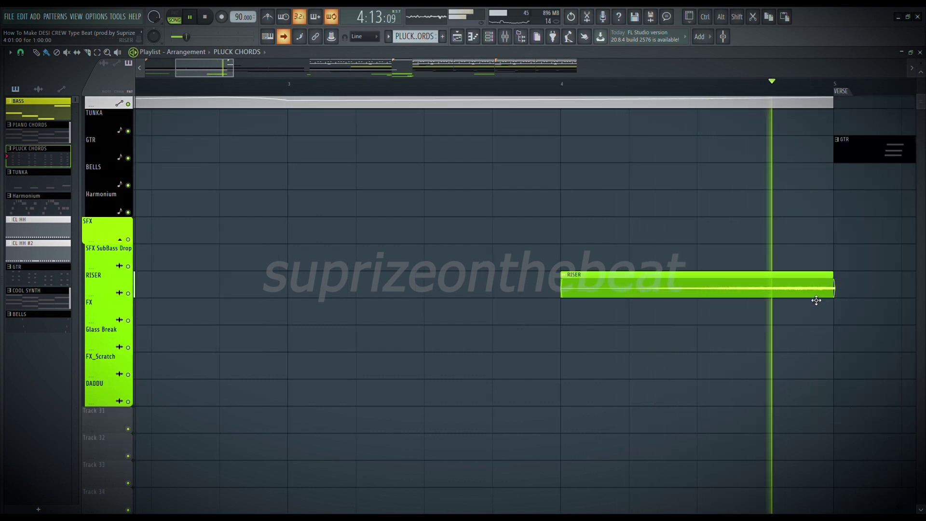
scroll(810, 301, "up", 12)
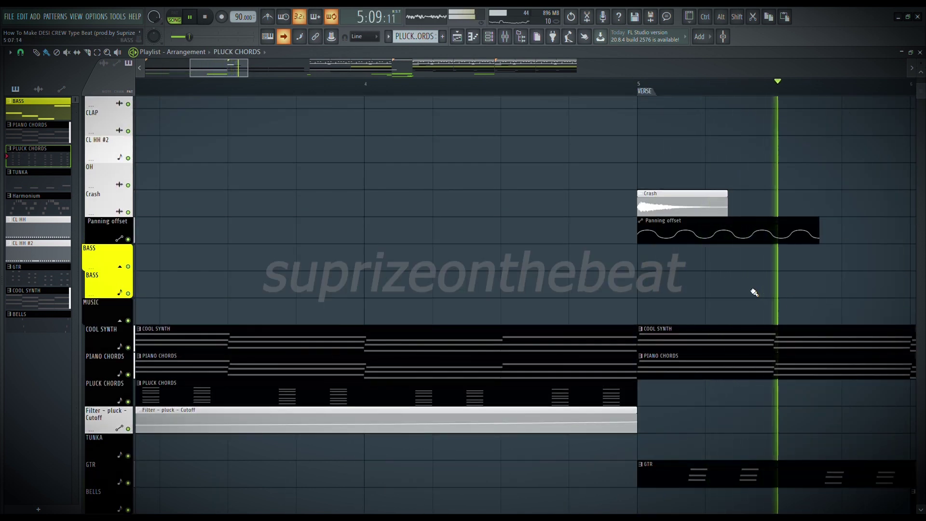
scroll(753, 292, "down", 4)
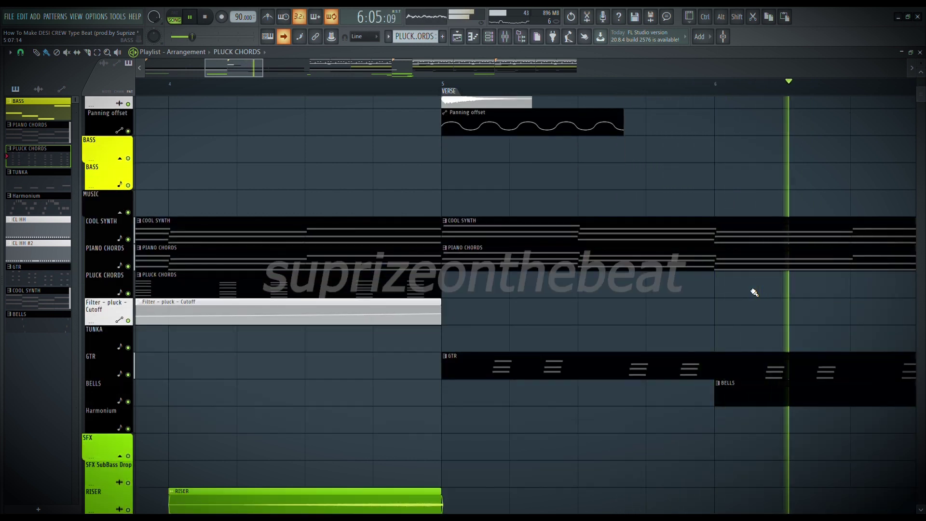
scroll(753, 293, "down", 1)
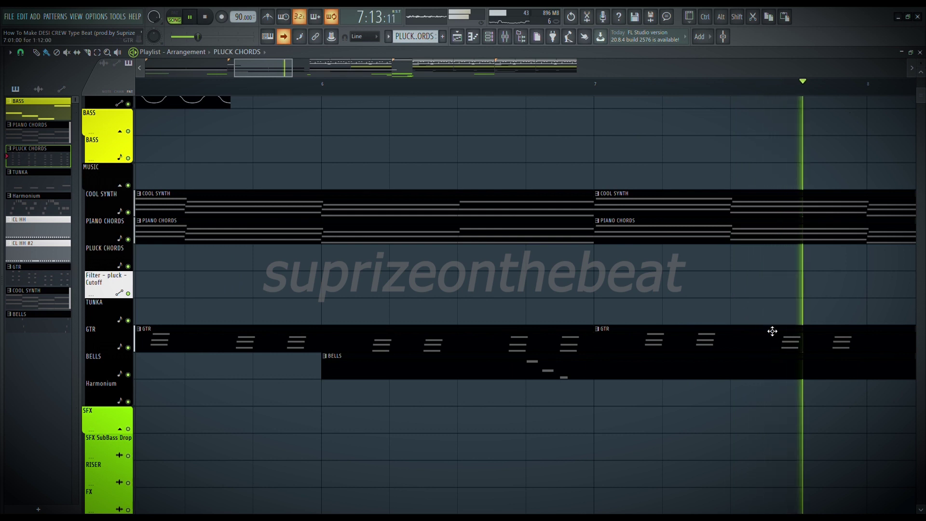
scroll(809, 348, "down", 1)
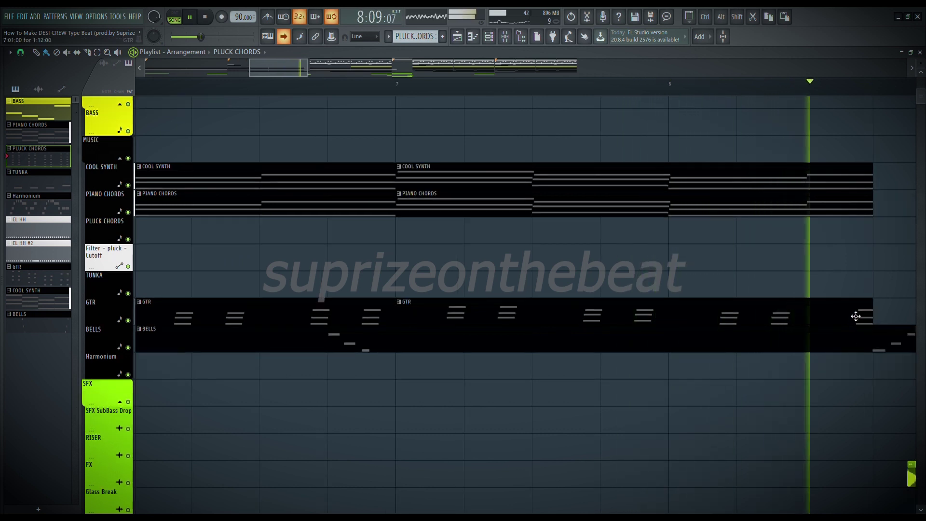
scroll(776, 412, "down", 1)
Follow the pre-chorus playback, examining the drum, bass, music and SFX tracks up to the chorus.
scroll(761, 439, "up", 9)
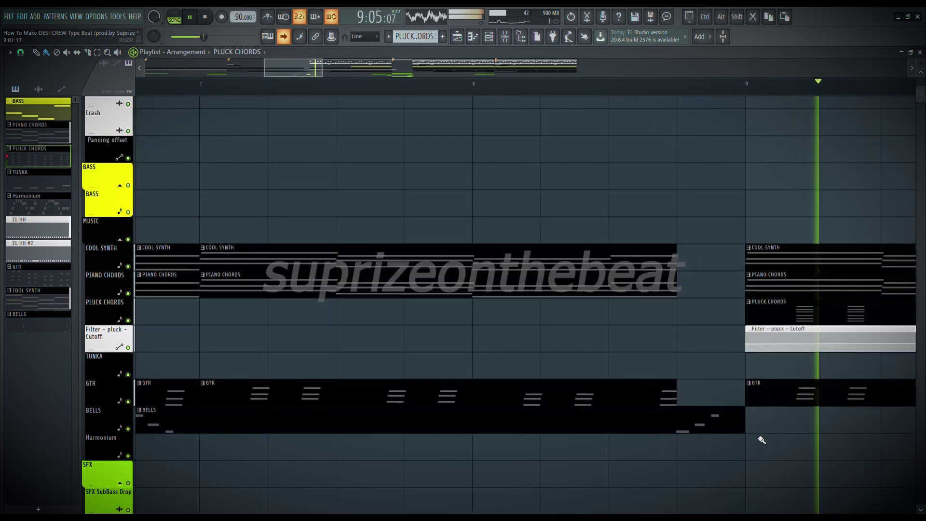
scroll(779, 318, "up", 5)
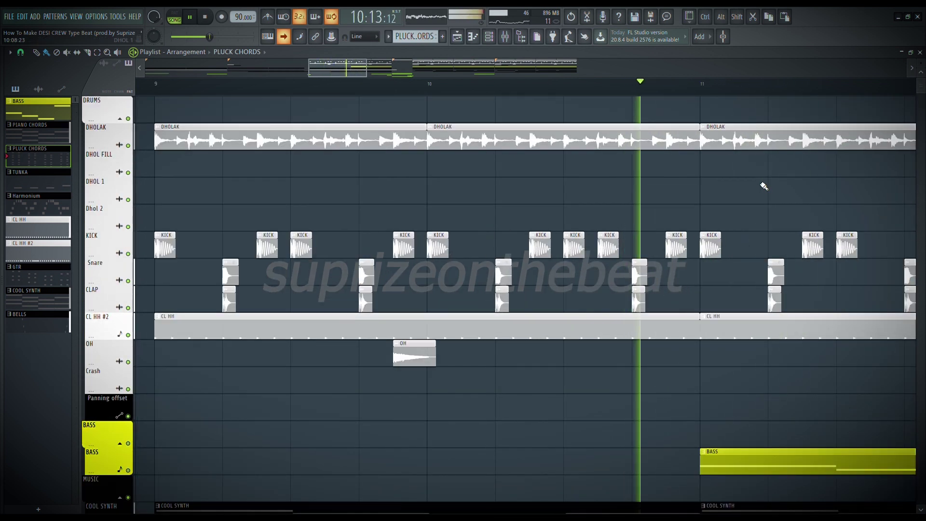
scroll(765, 186, "down", 8)
scroll(763, 186, "down", 4)
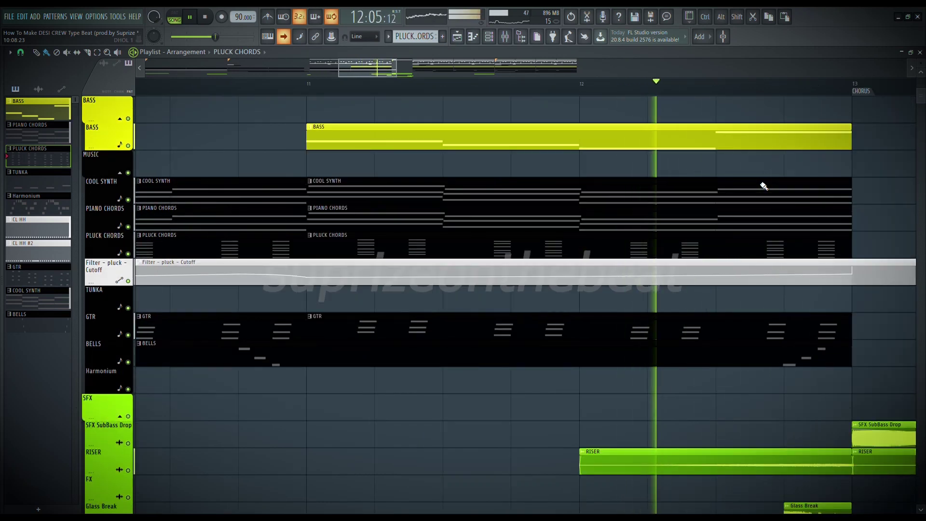
scroll(764, 186, "down", 1)
scroll(764, 186, "down", 6)
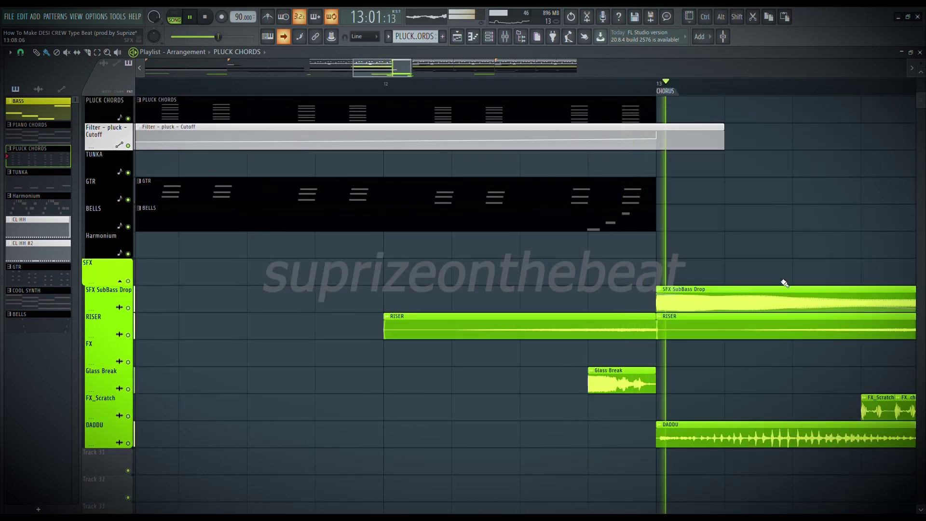
Follow the chorus playback, examining the dhol, drum, bass, TUNKA and other music tracks.
scroll(784, 283, "up", 6)
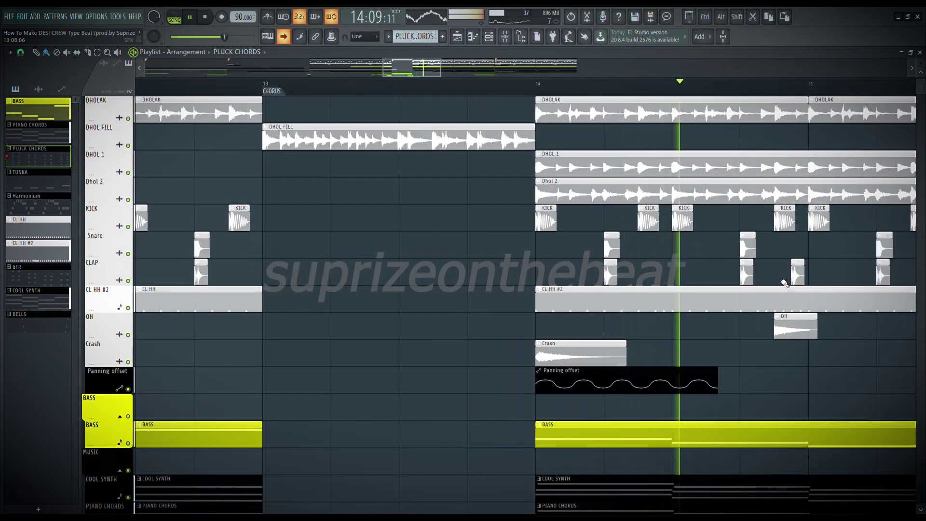
scroll(784, 283, "up", 1)
scroll(784, 283, "down", 6)
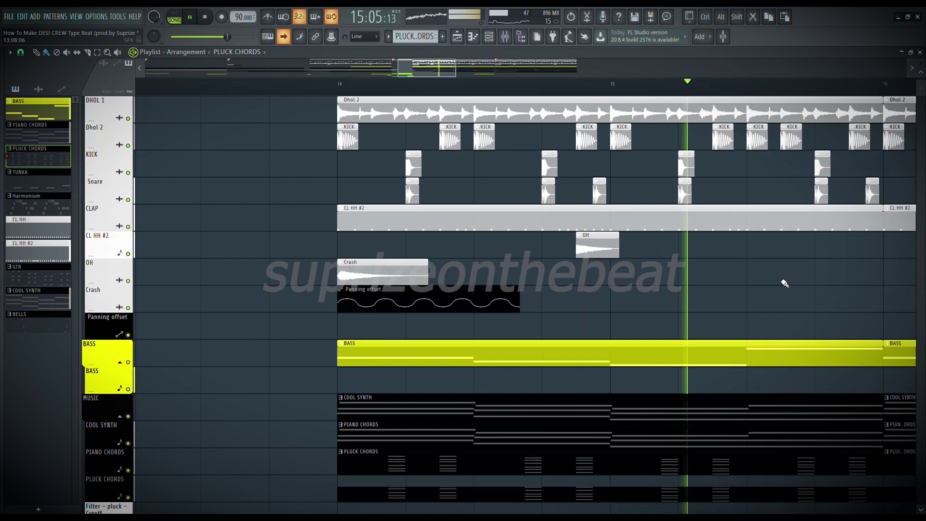
scroll(785, 283, "down", 2)
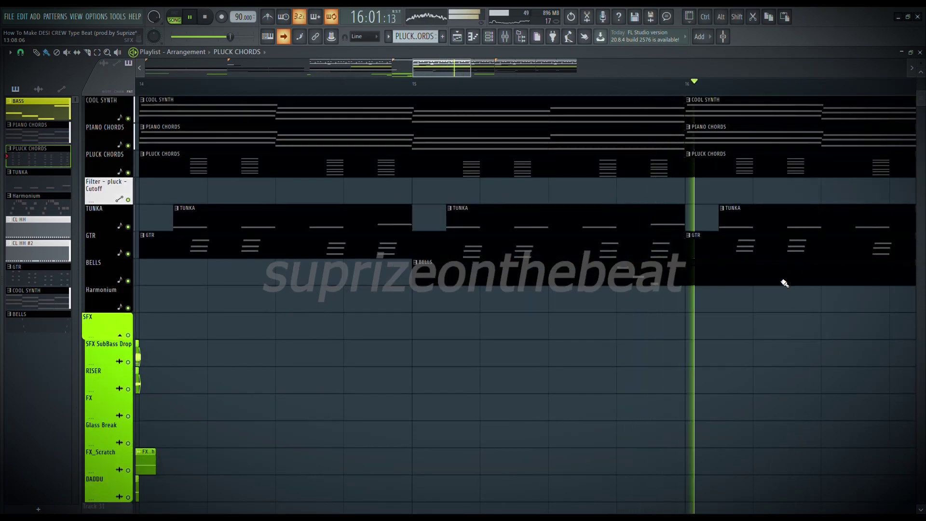
scroll(784, 283, "down", 2)
scroll(784, 283, "up", 4)
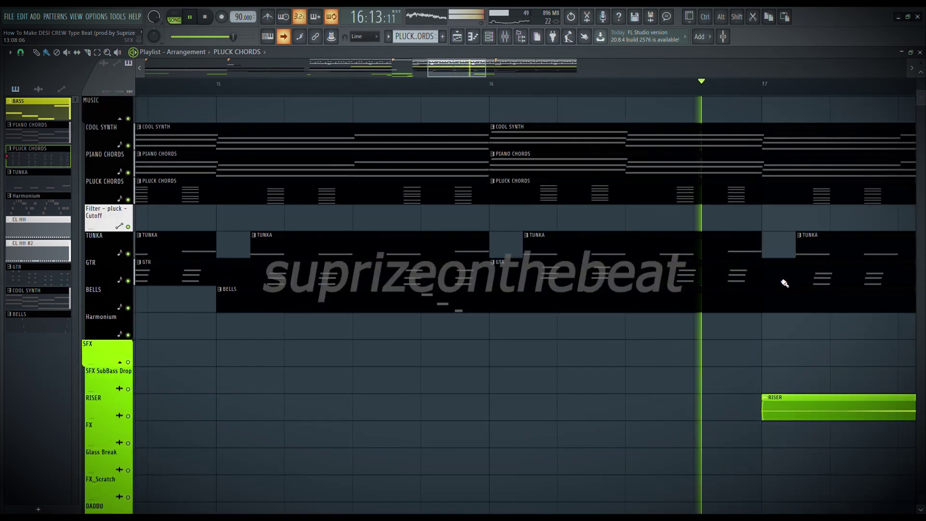
Follow the playback into the MUZIK SEC section, examining its drum, bass, harmonium, bells and other music tracks up to the end.
scroll(785, 283, "up", 5)
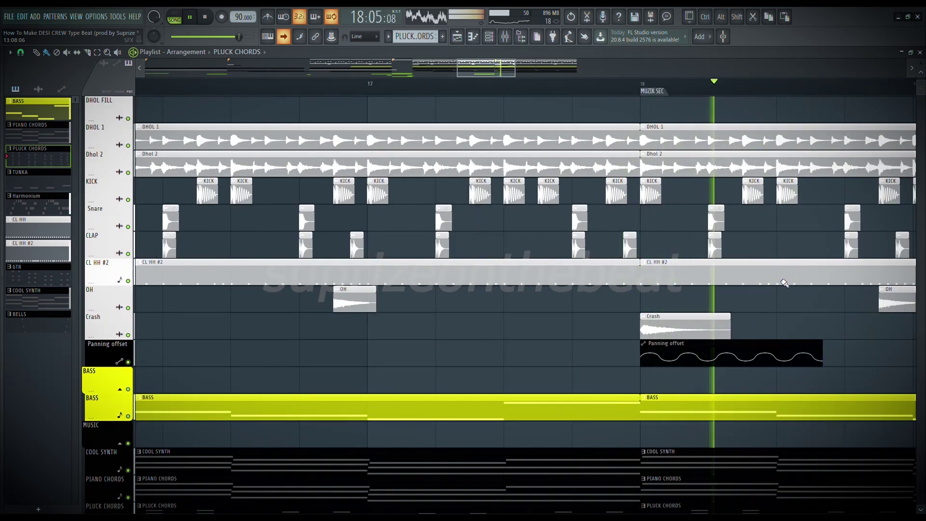
scroll(784, 283, "down", 6)
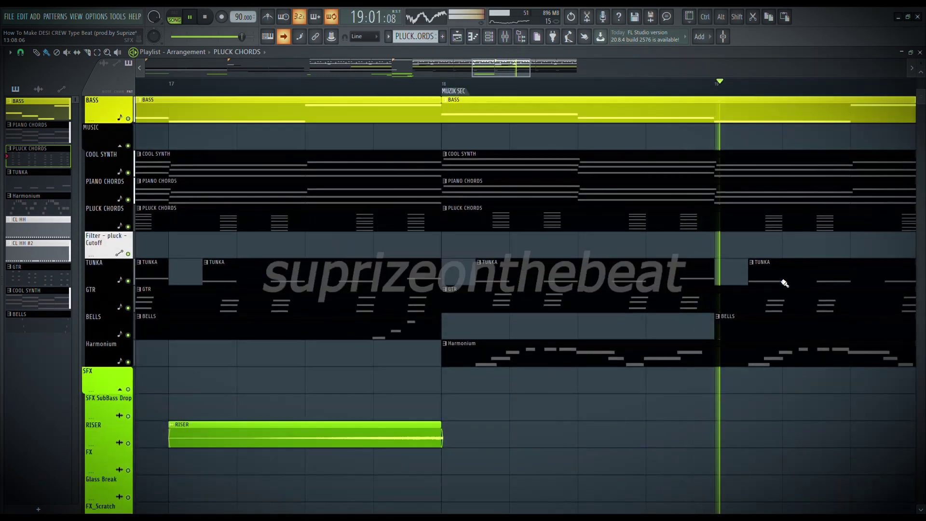
scroll(785, 283, "down", 1)
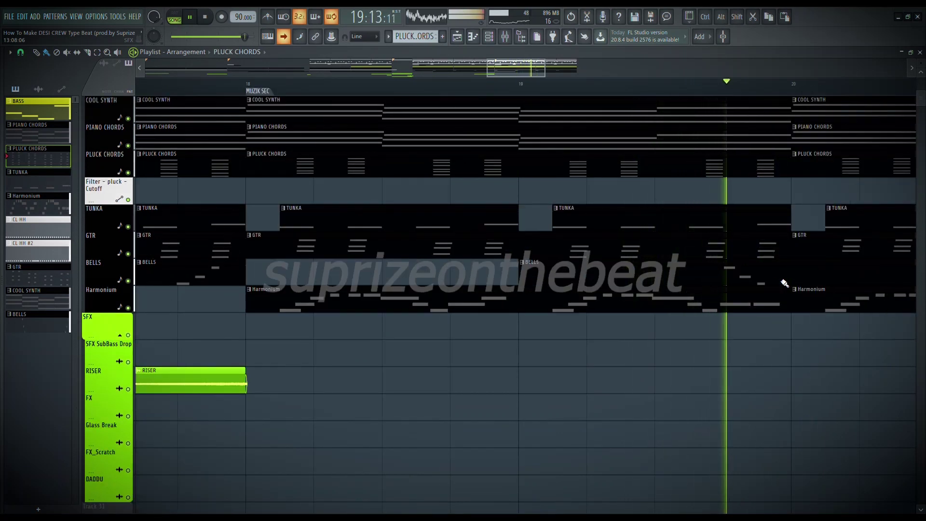
scroll(785, 284, "up", 7)
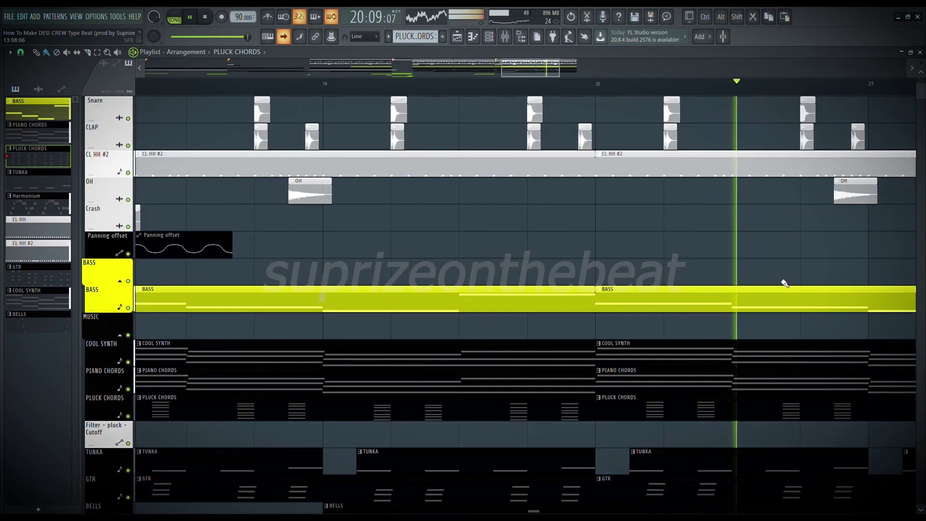
scroll(785, 283, "up", 1)
scroll(784, 283, "up", 1)
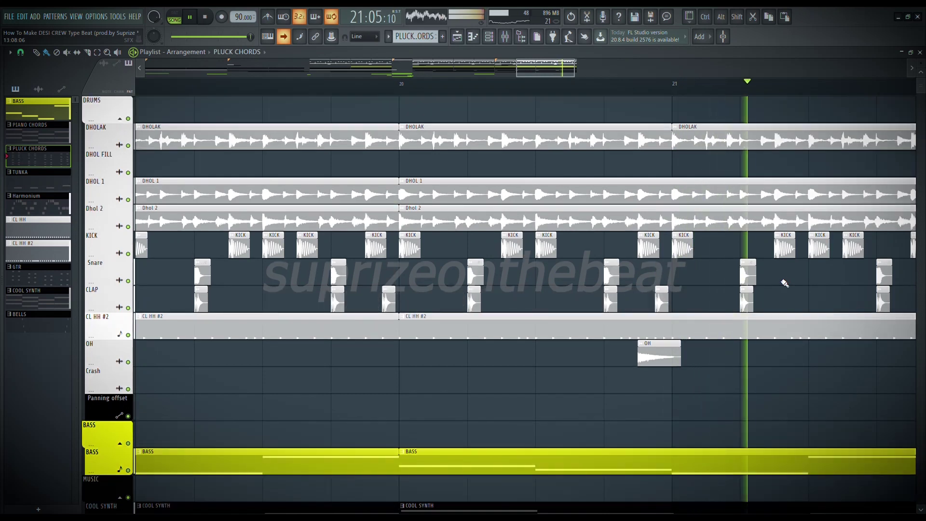
scroll(784, 283, "down", 2)
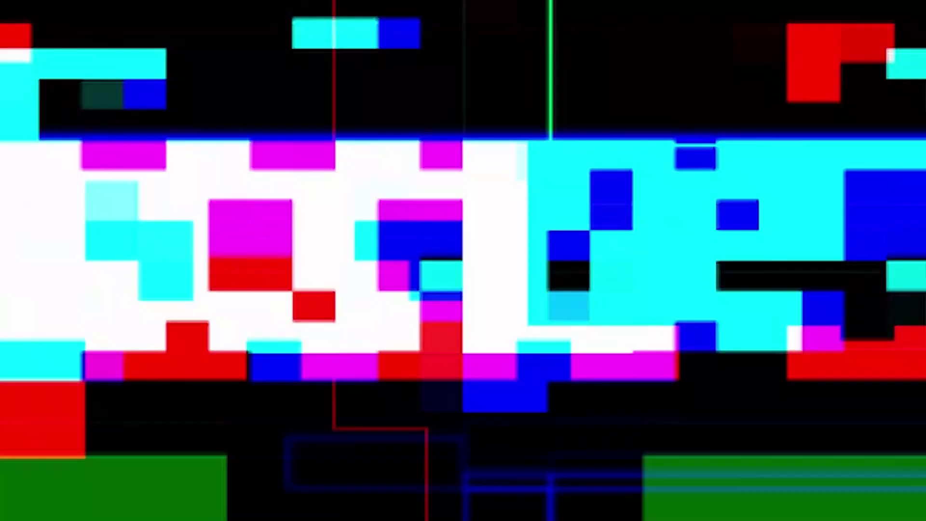